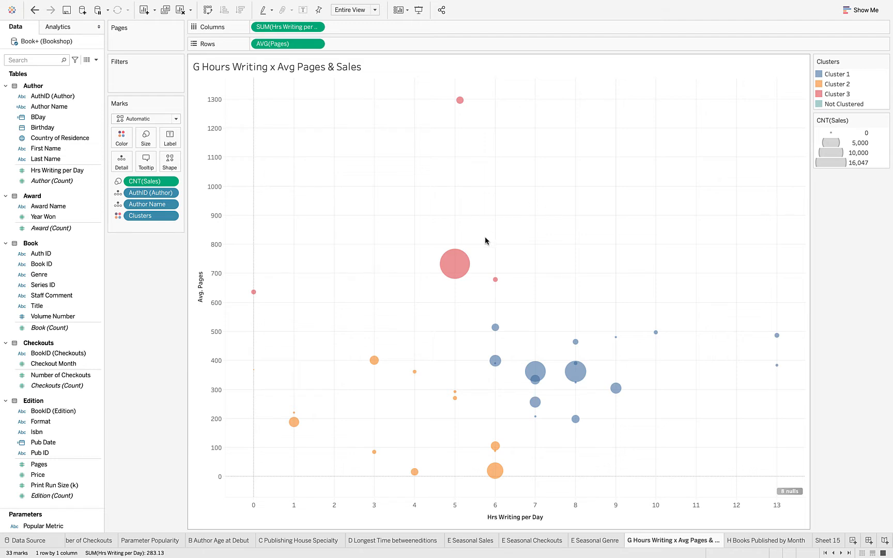
# - Add a mark annotation to the large red Cluster 3 bubble and delete its default text
pyautogui.moveTo(577, 385)
pyautogui.moveTo(448, 271)
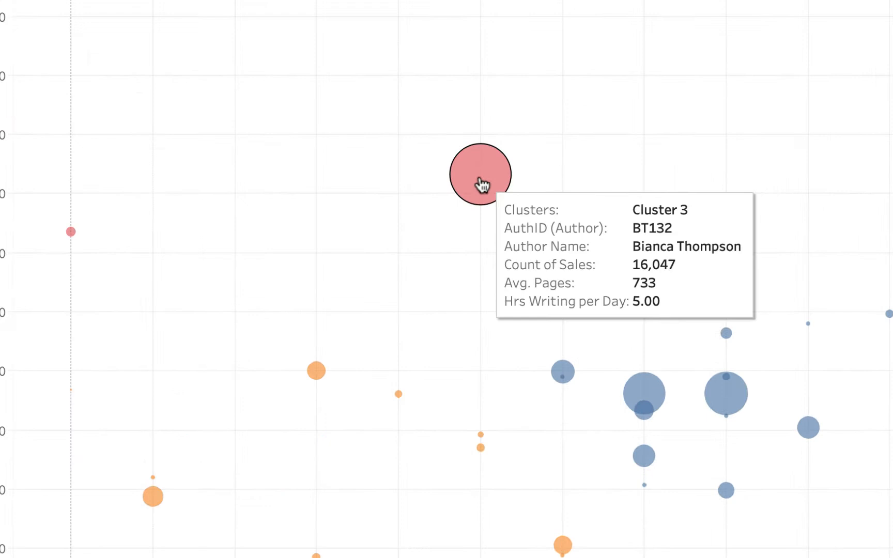
pyautogui.rightClick(480, 179)
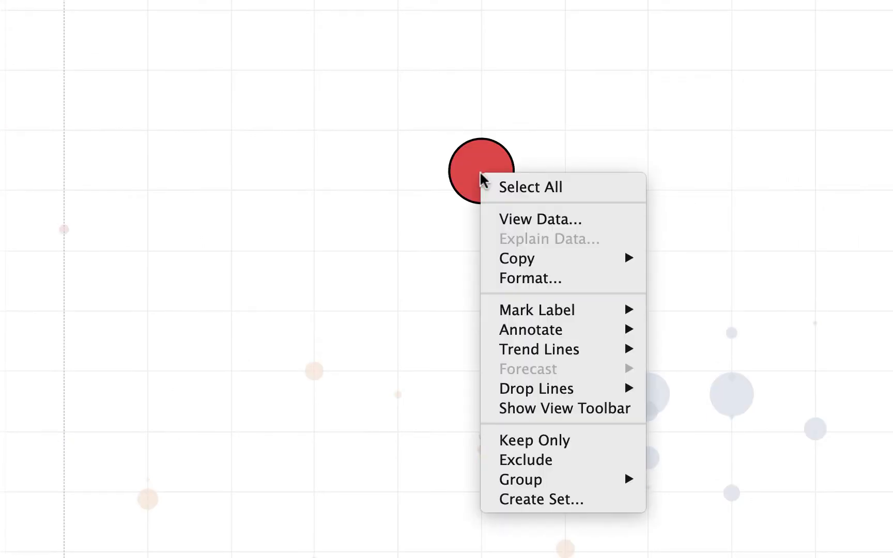
pyautogui.moveTo(524, 333)
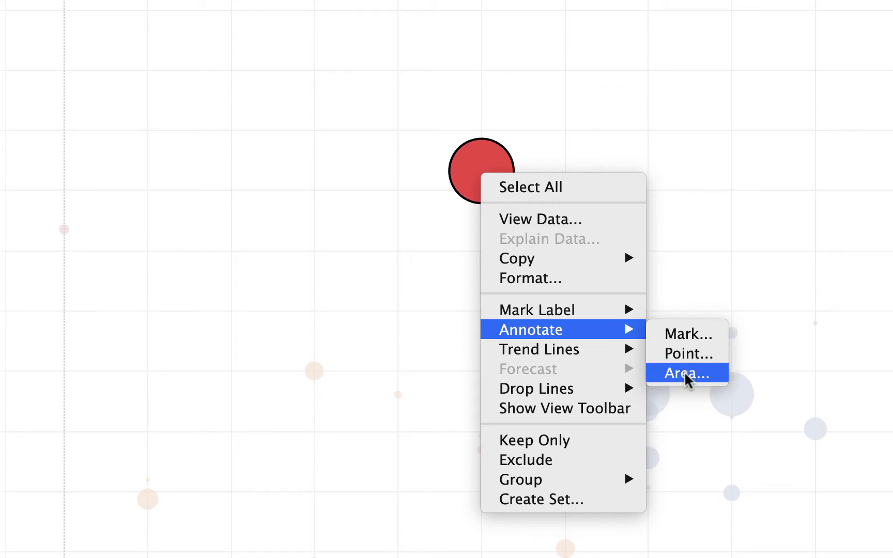
pyautogui.click(679, 336)
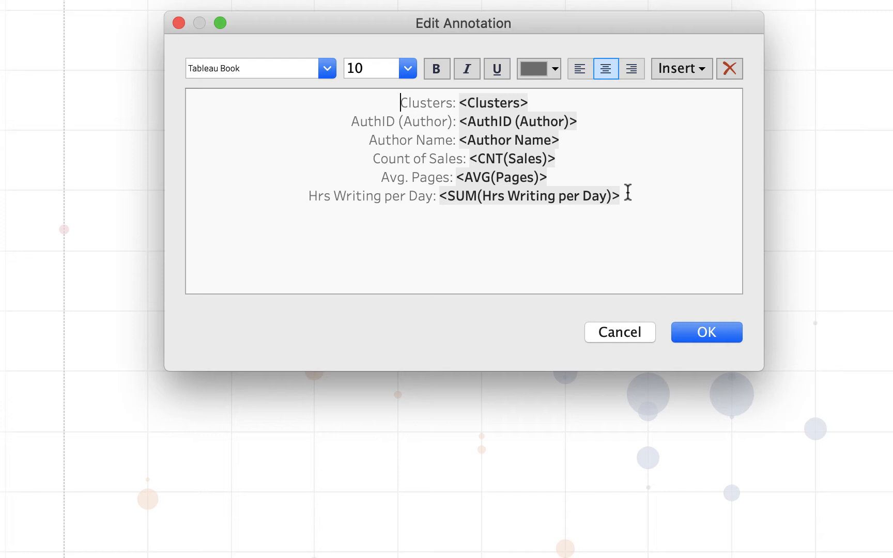
pyautogui.moveTo(627, 192)
pyautogui.mouseDown()
pyautogui.moveTo(446, 177)
pyautogui.moveTo(381, 96)
pyautogui.mouseUp()
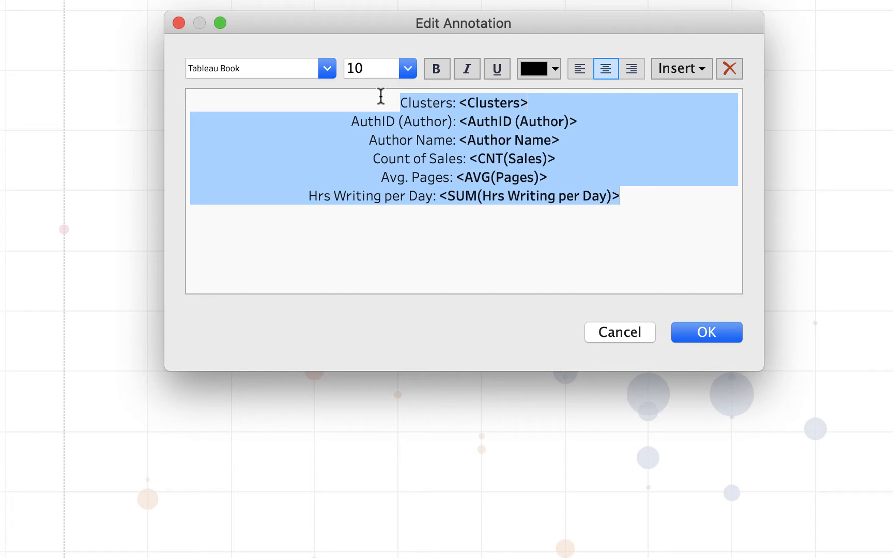
pyautogui.press('BackSpace')
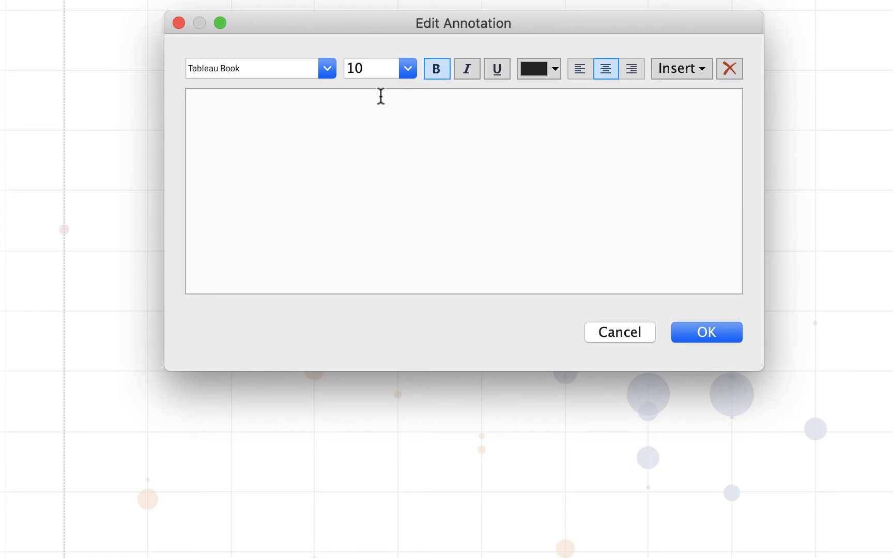
# - Left-align the annotation and write 'Author Name, wrote SUM(Hrs Writing per Day) hours per day, and was able to average'
pyautogui.click(579, 64)
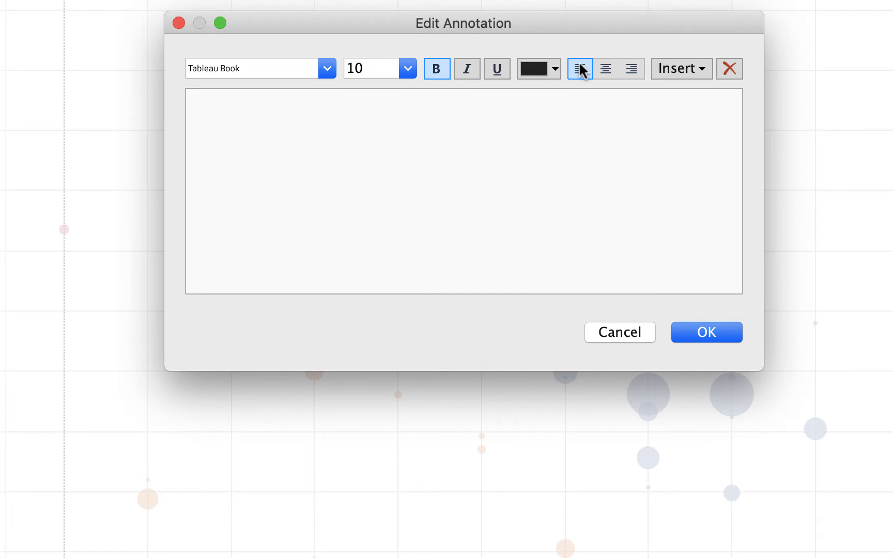
pyautogui.click(700, 65)
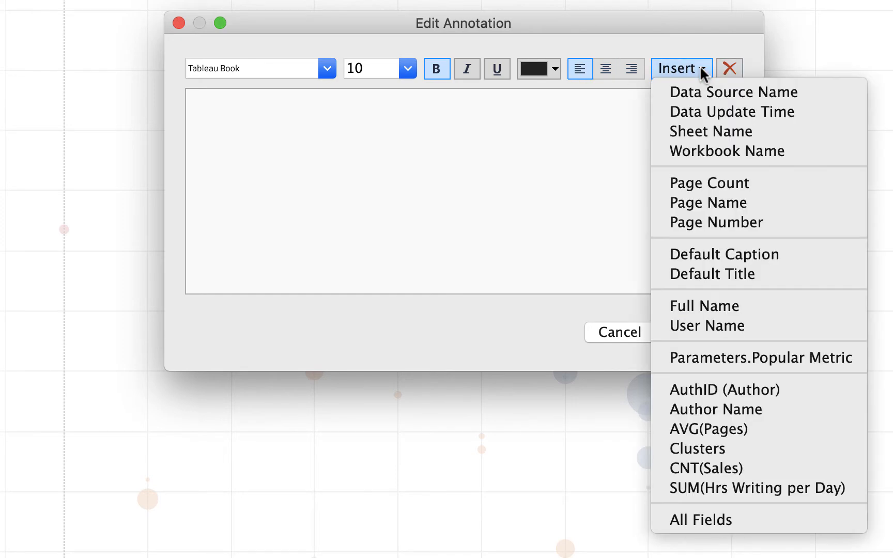
pyautogui.click(719, 411)
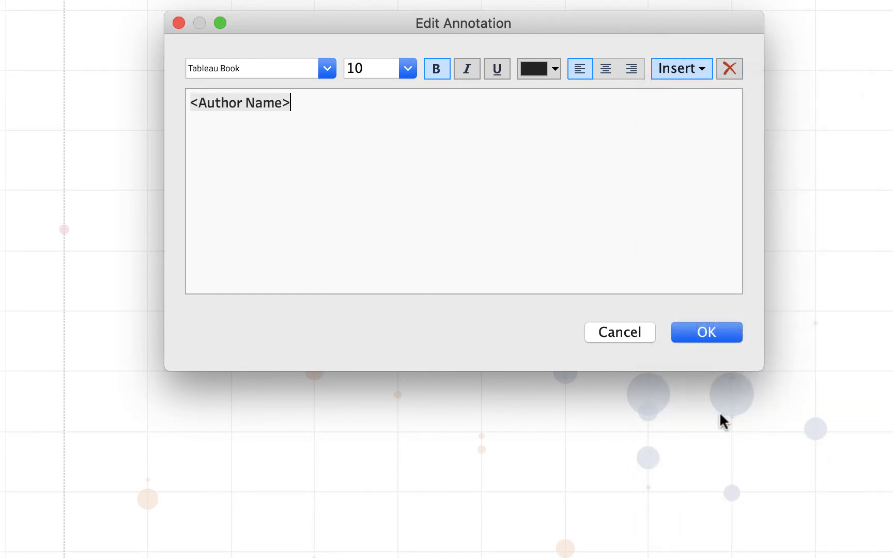
pyautogui.write(', wrote')
pyautogui.click(701, 77)
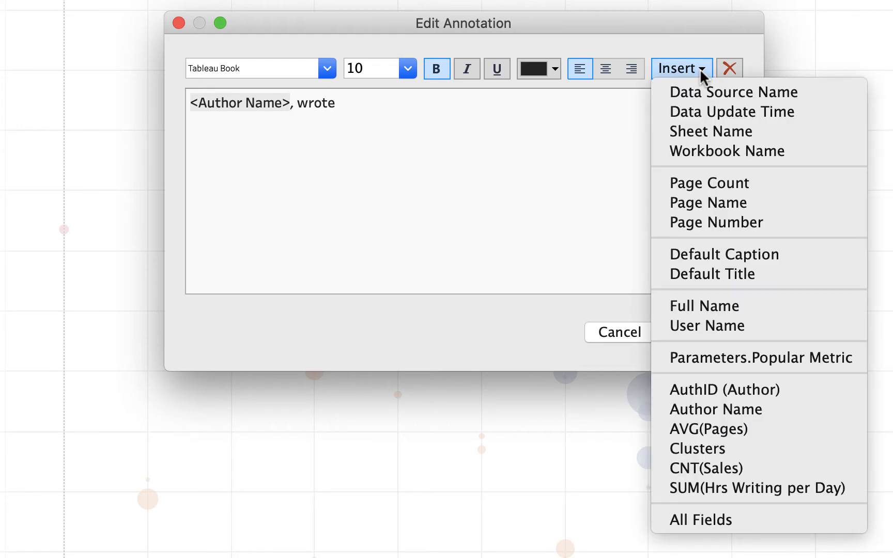
pyautogui.click(713, 488)
pyautogui.write('hour')
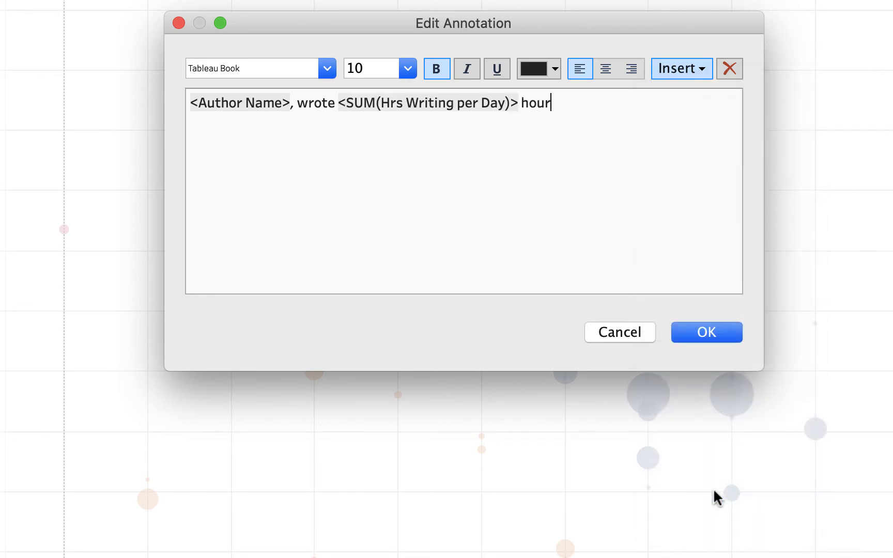
pyautogui.write('s per day, and was a')
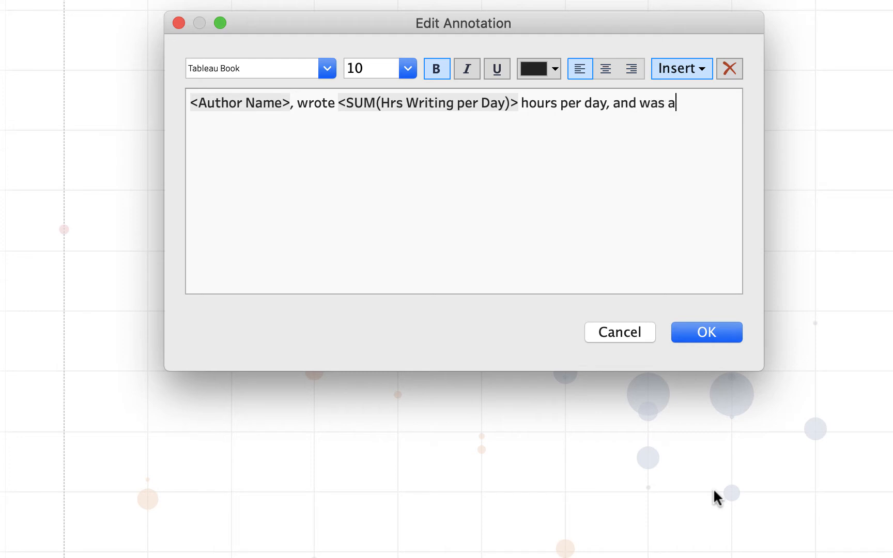
pyautogui.write('ble to average')
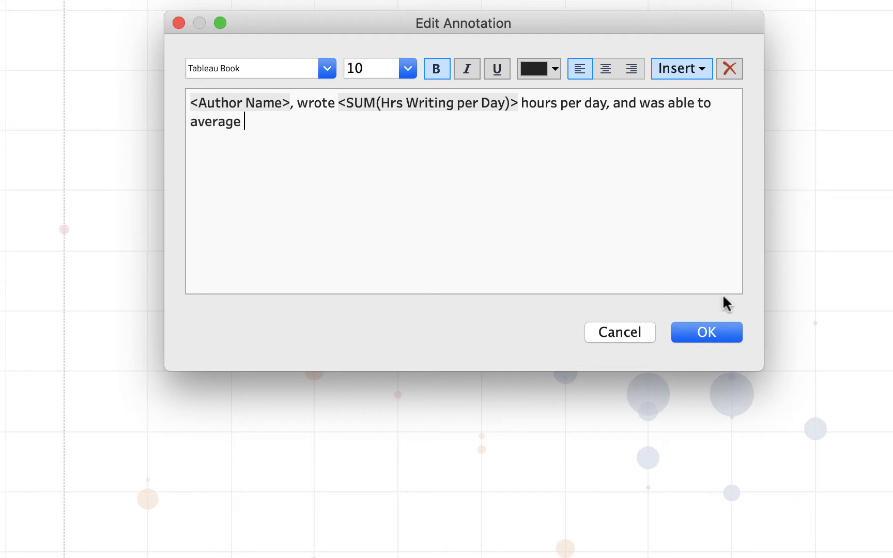
# - Finish with 'AVG(Pages) pages. This resulted in CNT(Sales) of their book.'
pyautogui.click(700, 66)
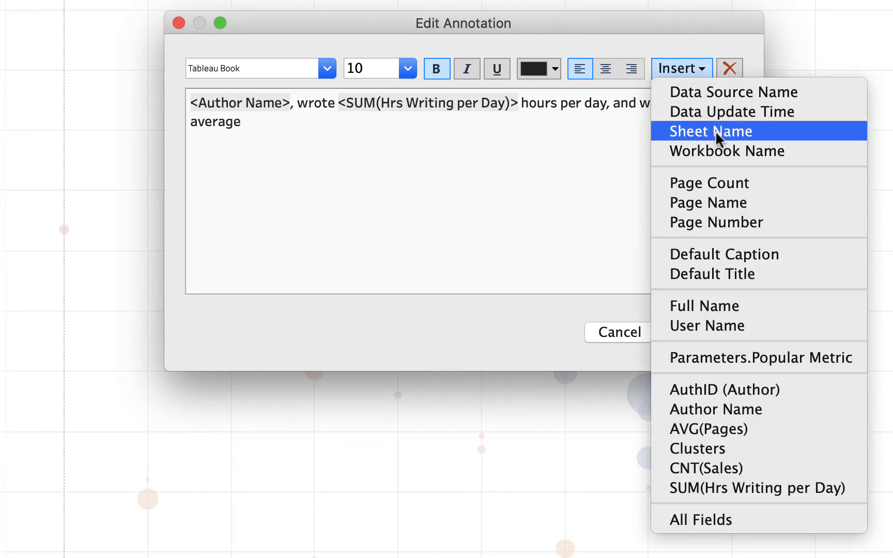
pyautogui.click(714, 427)
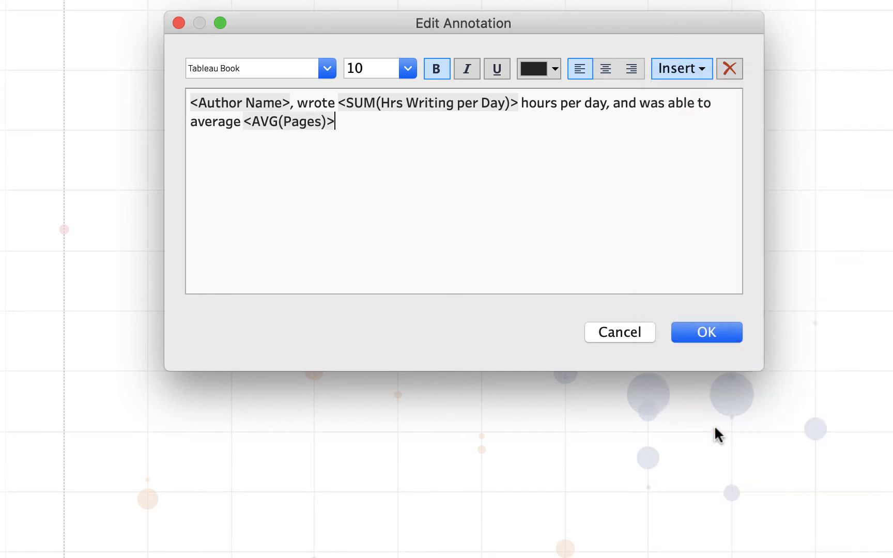
pyautogui.write('pages.  The')
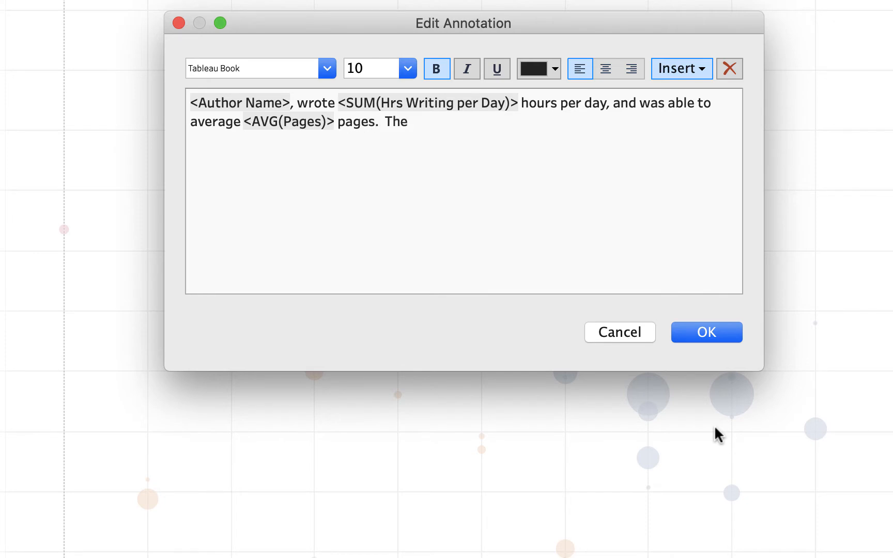
pyautogui.press('BackSpace')
pyautogui.write('is rs')
pyautogui.press('BackSpace')
pyautogui.write('esulted ')
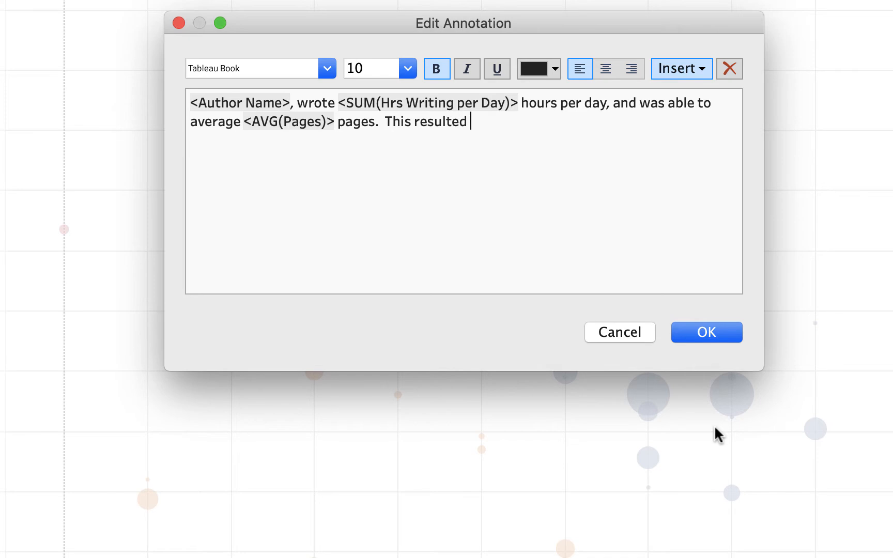
pyautogui.write('in')
pyautogui.click(700, 68)
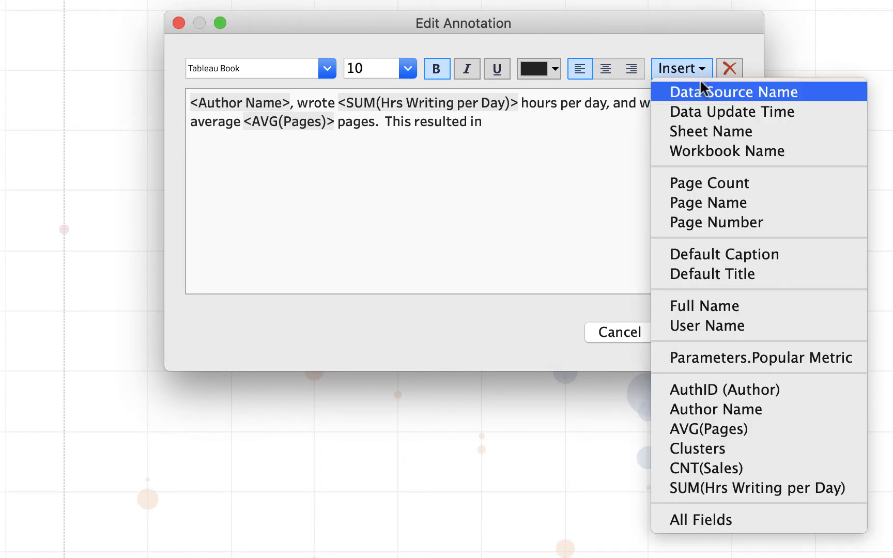
pyautogui.click(717, 462)
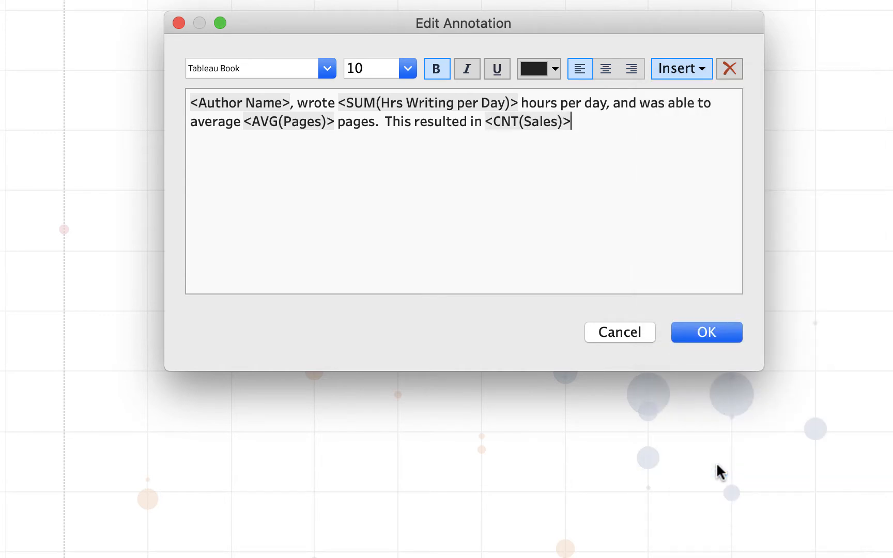
pyautogui.write('of their book')
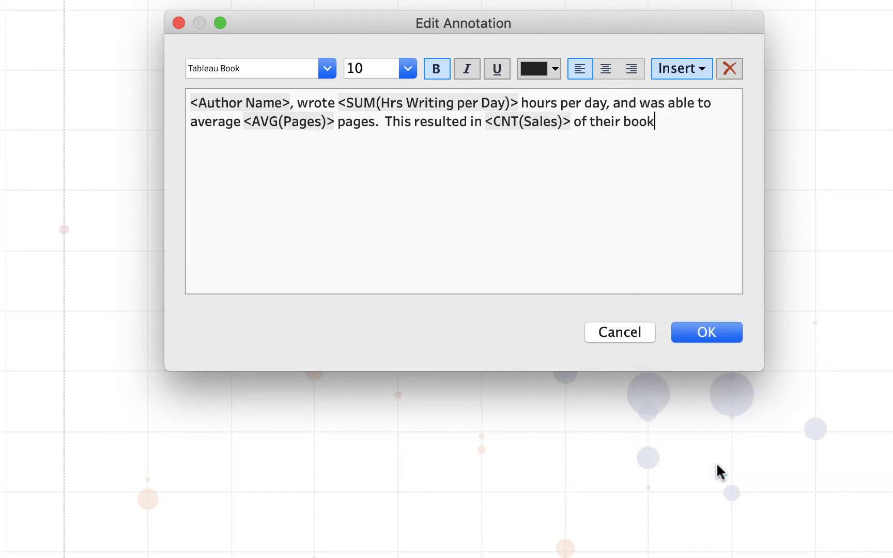
pyautogui.write('.')
pyautogui.moveTo(638, 19)
pyautogui.mouseDown()
pyautogui.moveTo(651, 206)
pyautogui.moveTo(838, 0)
pyautogui.moveTo(687, 0)
pyautogui.mouseUp()
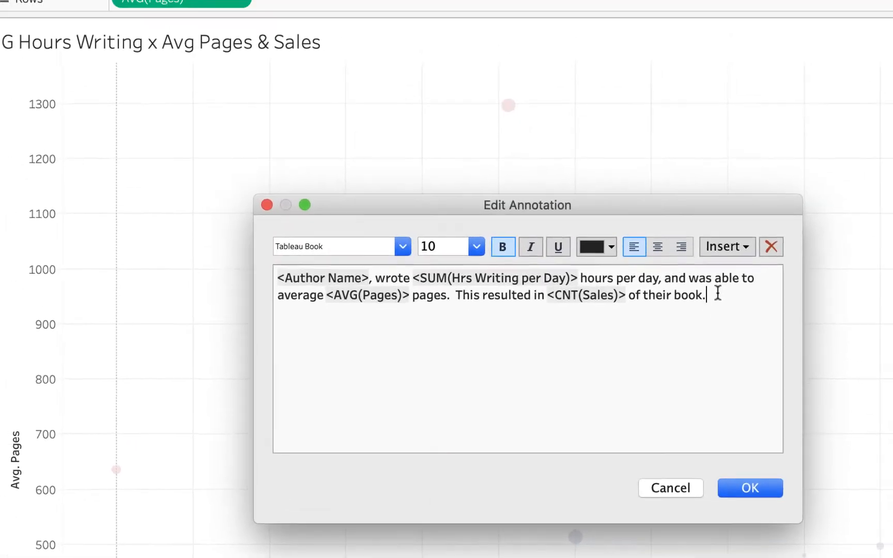
pyautogui.press('super+a')
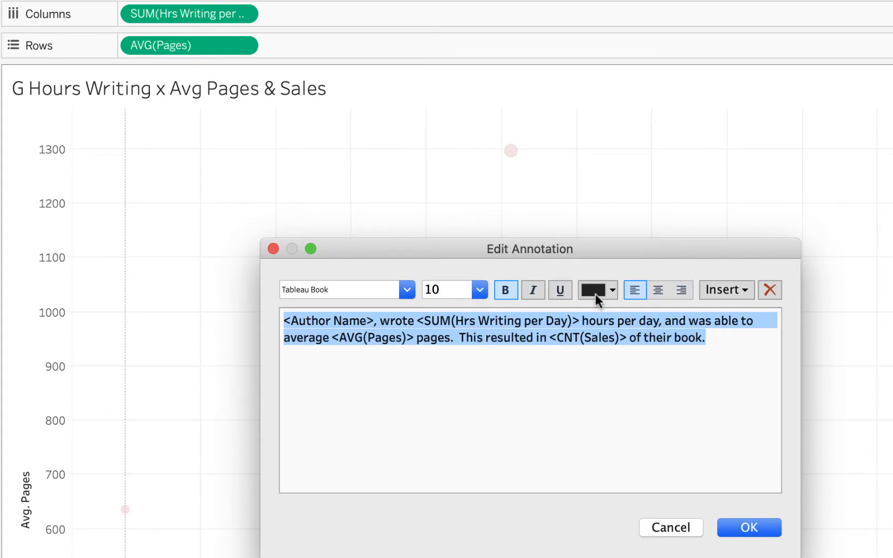
# - After trying salmon pink, set the whole annotation text to red and confirm it
pyautogui.click(612, 291)
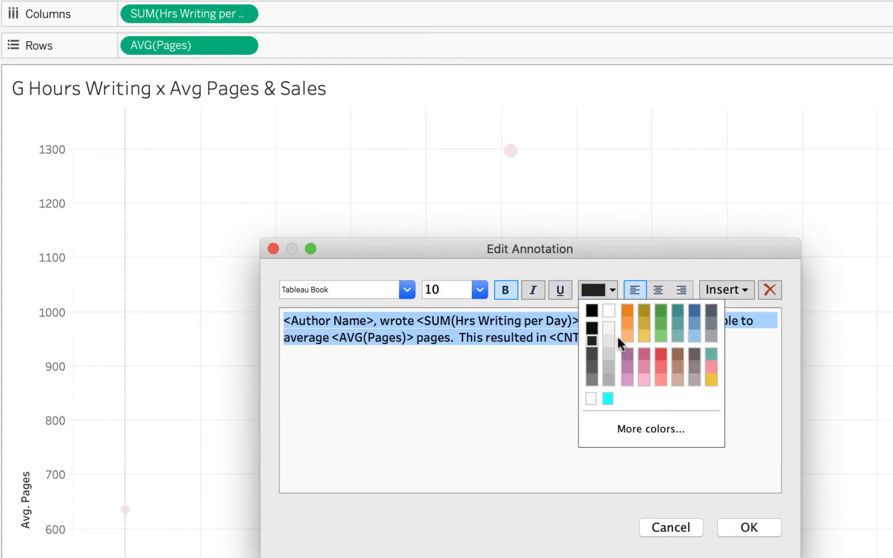
pyautogui.click(660, 379)
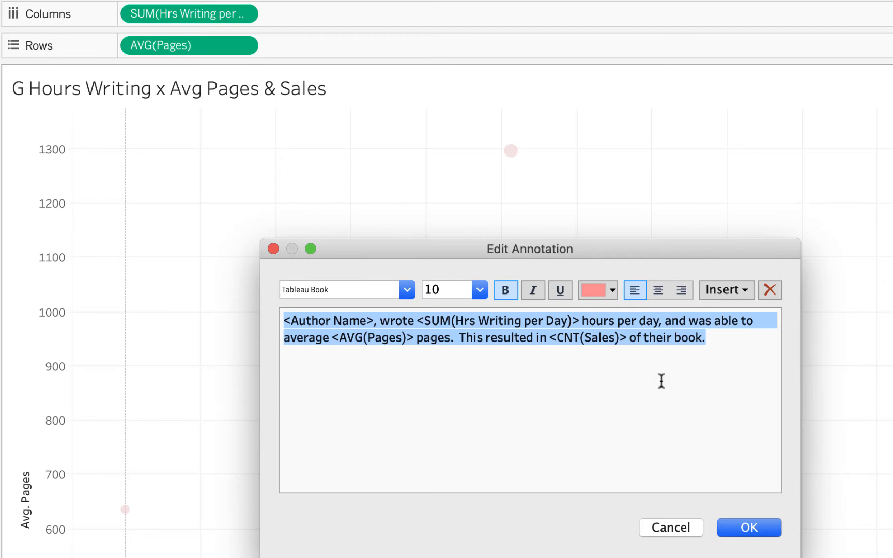
pyautogui.click(661, 381)
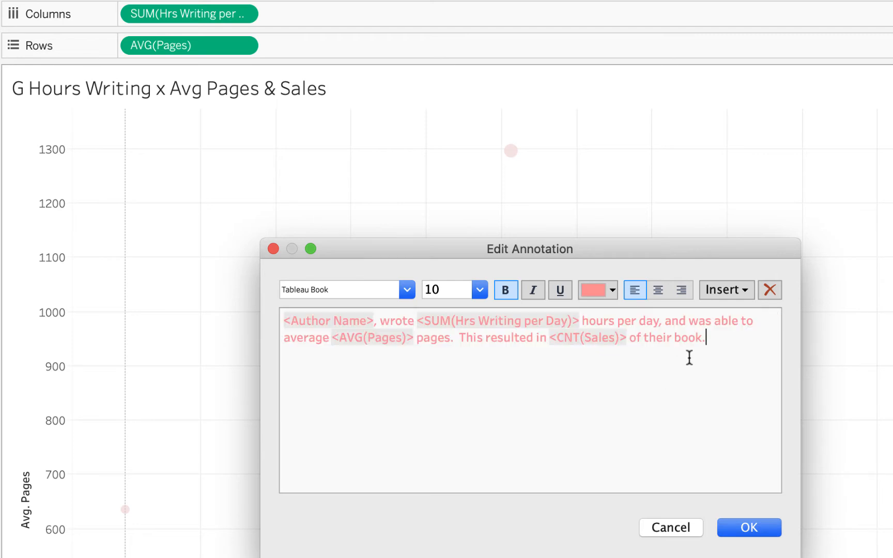
pyautogui.press('super+a')
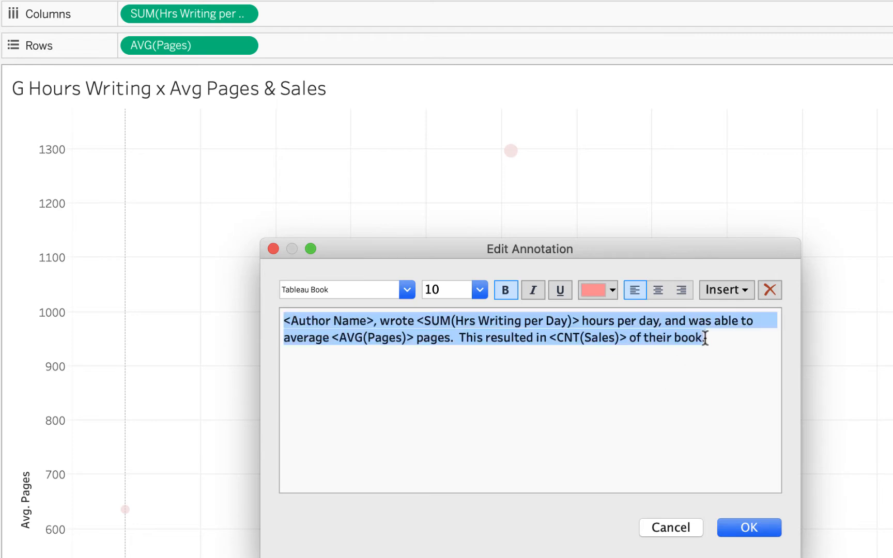
pyautogui.click(612, 290)
pyautogui.click(659, 365)
pyautogui.click(661, 364)
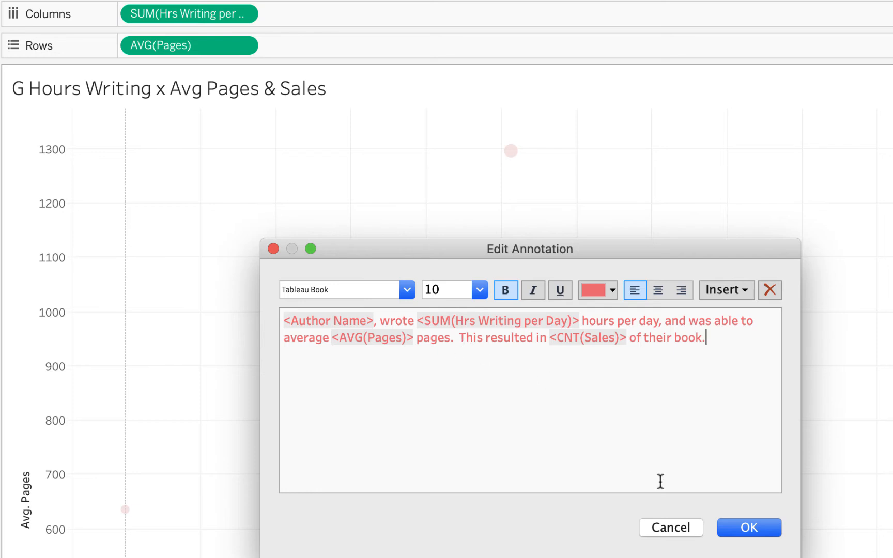
pyautogui.click(745, 528)
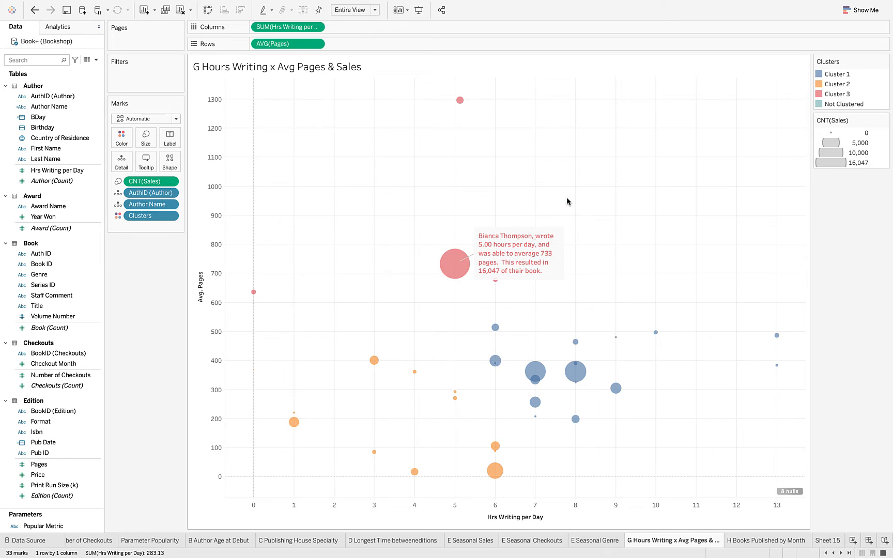
# - Drag the Cluster 3 annotation upward so it sits above-right of the bubble
pyautogui.click(521, 249)
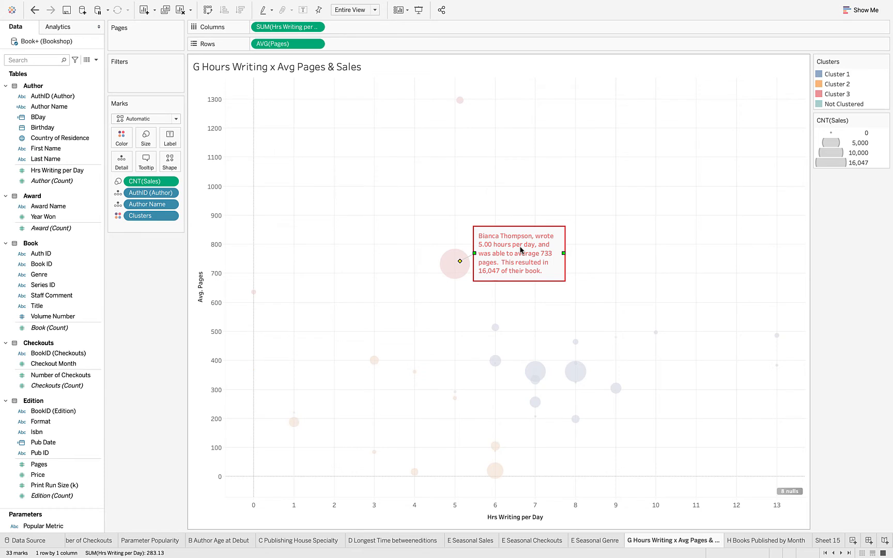
pyautogui.moveTo(521, 250); pyautogui.dragTo(529, 208)
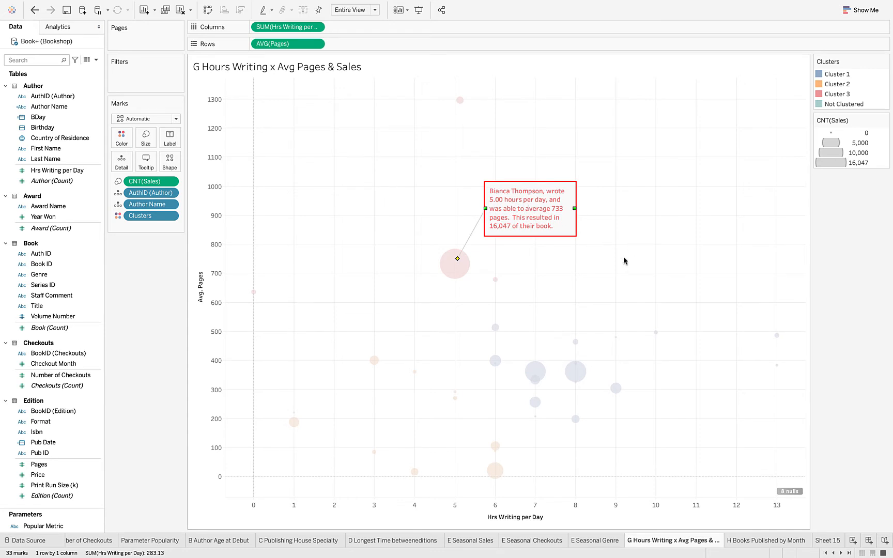
pyautogui.click(607, 270)
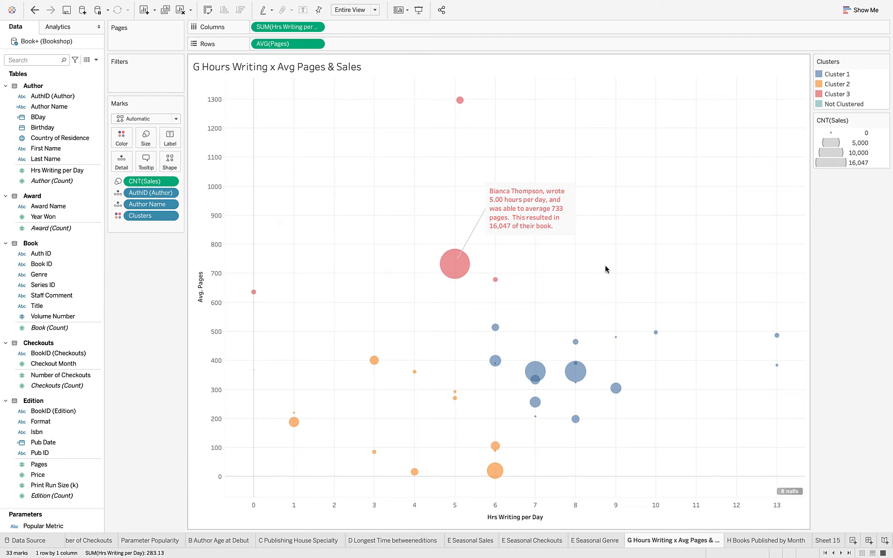
# - Add linear trend lines per cluster from Analytics, then shift the bubble annotation down-right
pyautogui.click(67, 29)
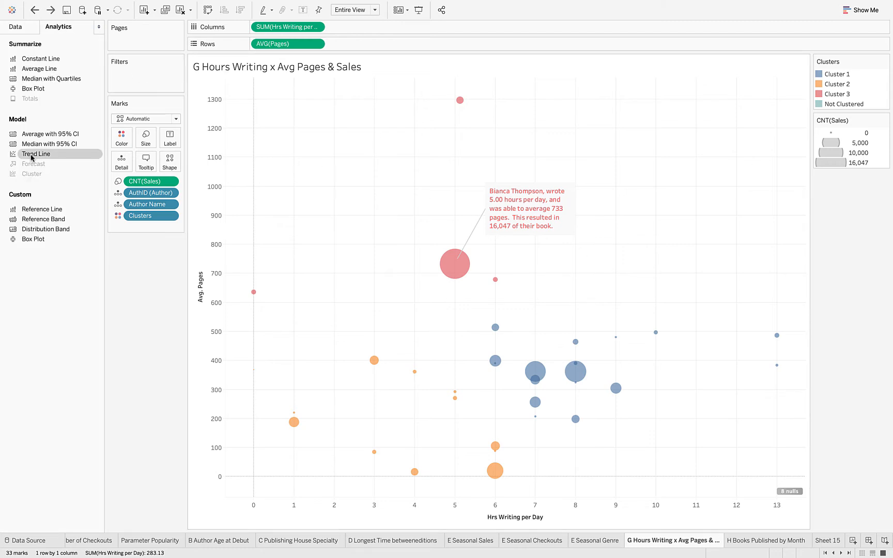
pyautogui.moveTo(31, 154)
pyautogui.mouseDown()
pyautogui.moveTo(239, 160)
pyautogui.moveTo(281, 98)
pyautogui.mouseUp()
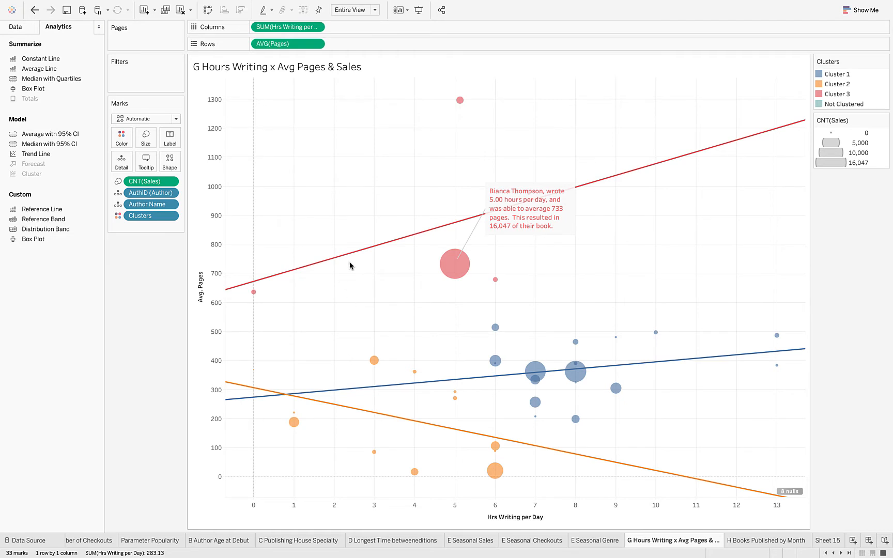
pyautogui.moveTo(354, 260)
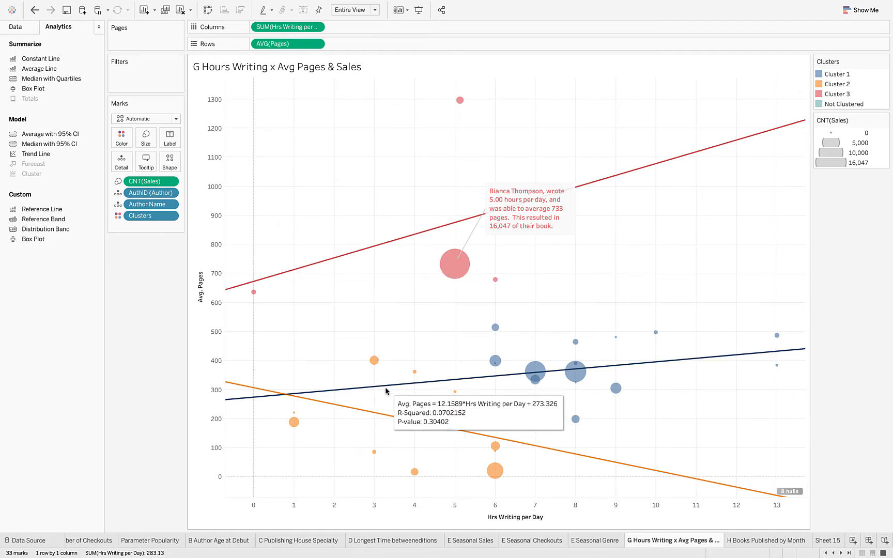
pyautogui.moveTo(391, 421)
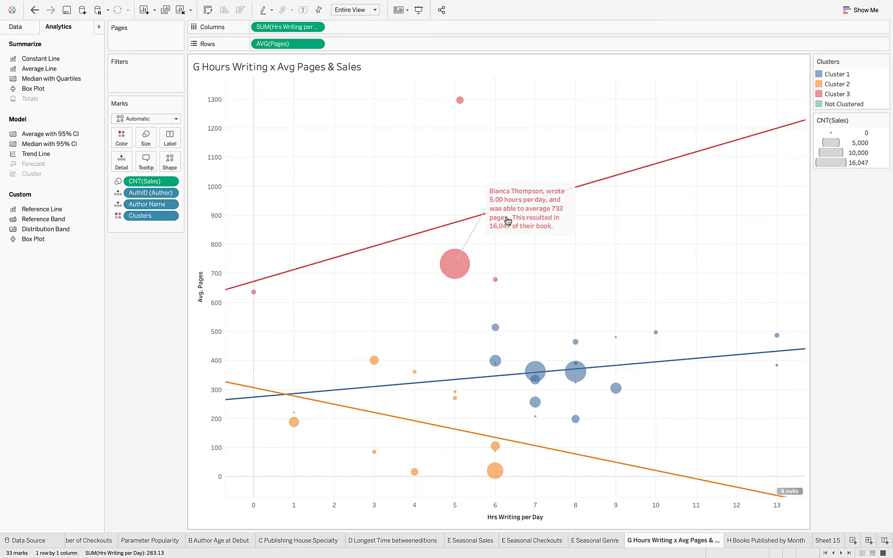
pyautogui.click(540, 217)
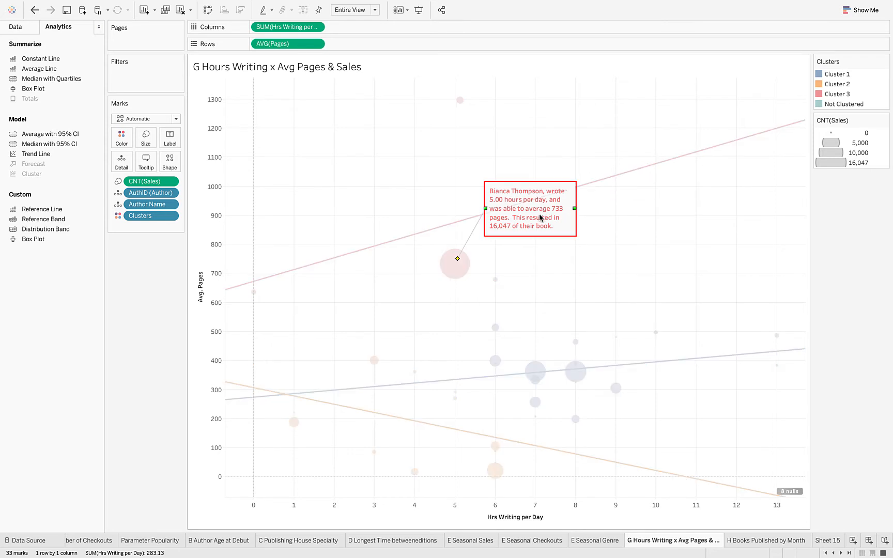
pyautogui.moveTo(540, 218); pyautogui.dragTo(581, 242)
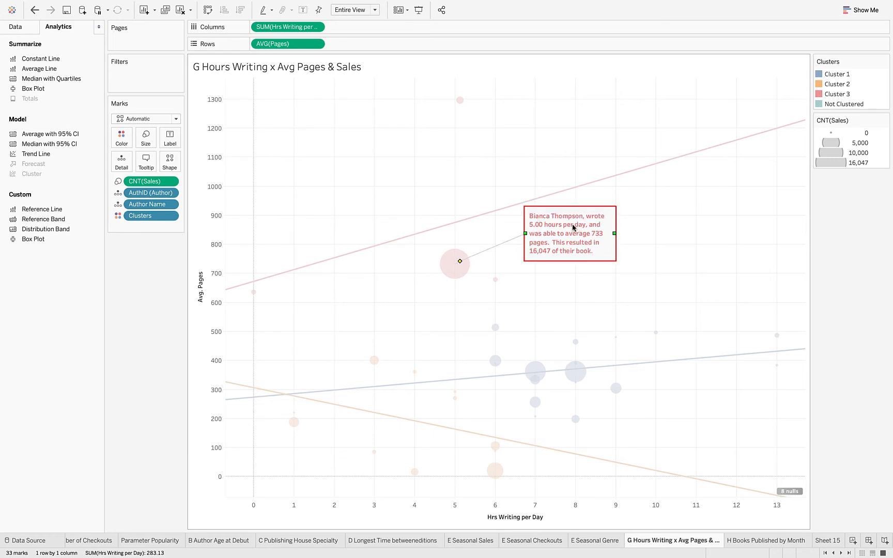
# - Widen the Cluster 3 annotation so it wraps onto three lines, then nudge it slightly left
pyautogui.moveTo(615, 234); pyautogui.dragTo(669, 230)
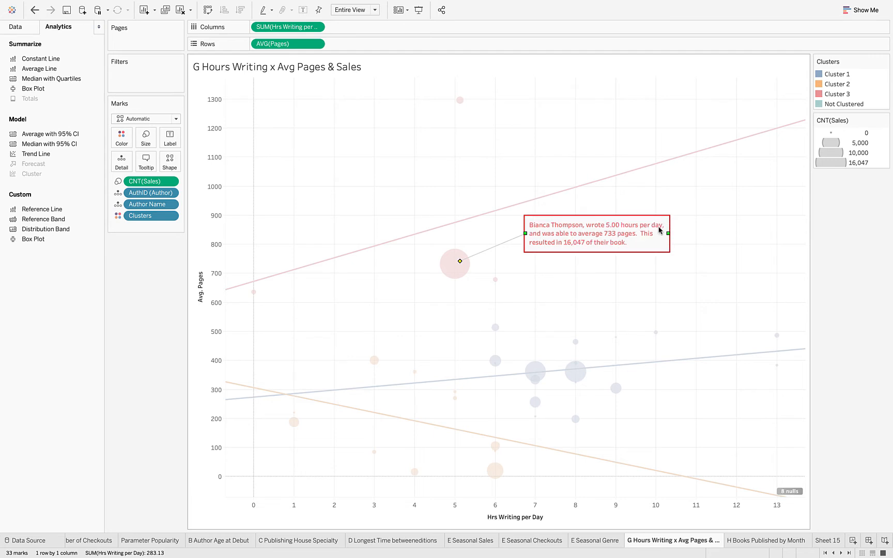
pyautogui.click(594, 262)
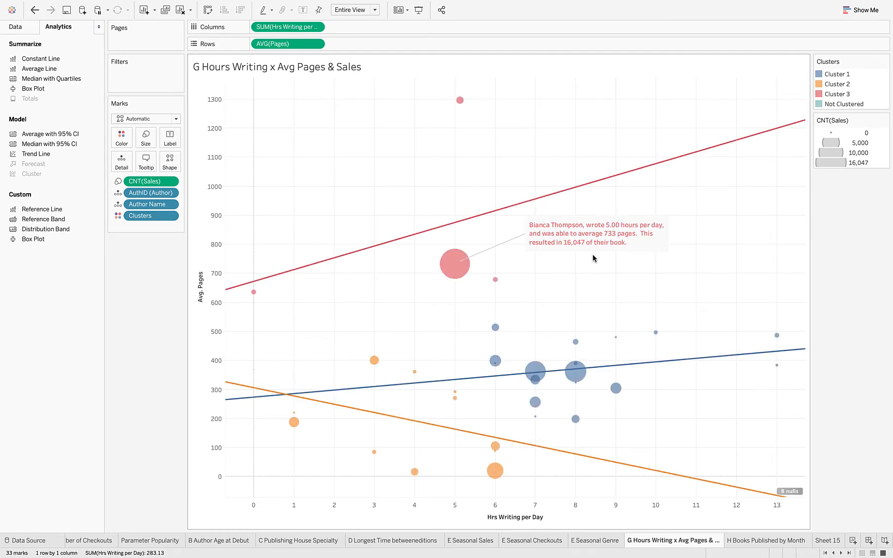
pyautogui.click(593, 239)
pyautogui.moveTo(594, 238); pyautogui.dragTo(564, 246)
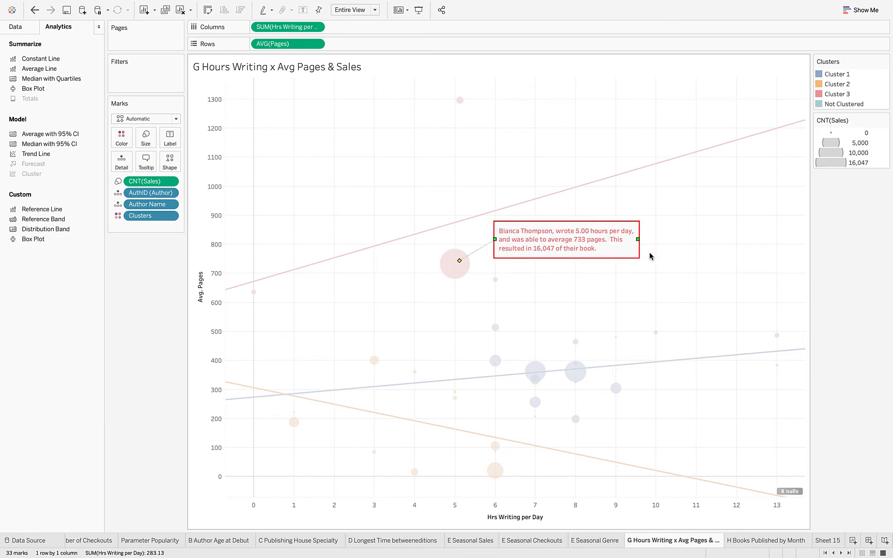
pyautogui.click(682, 230)
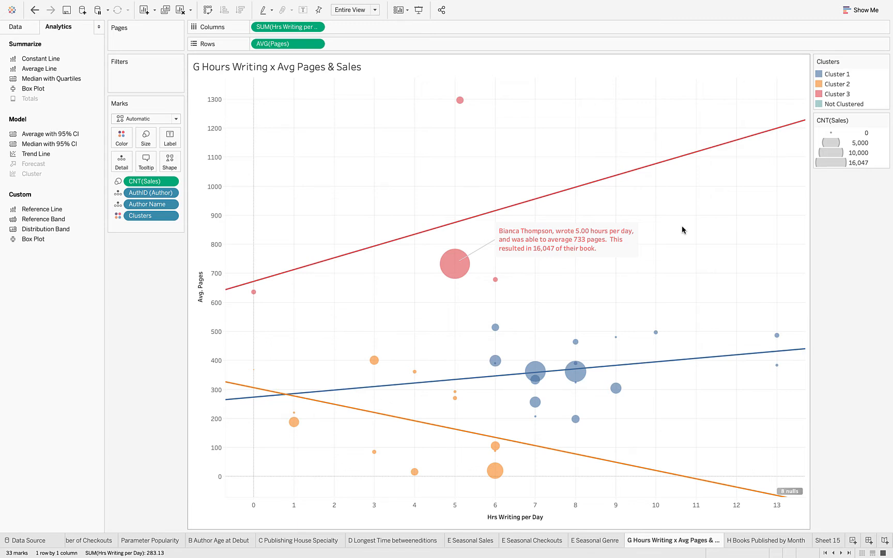
# - Start a point annotation on the chart and delete its default field text
pyautogui.rightClick(456, 151)
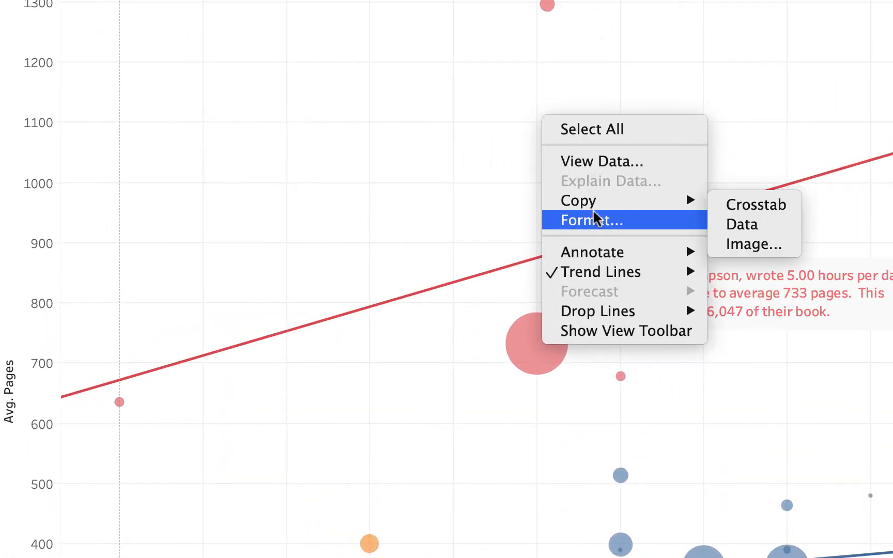
pyautogui.moveTo(599, 251)
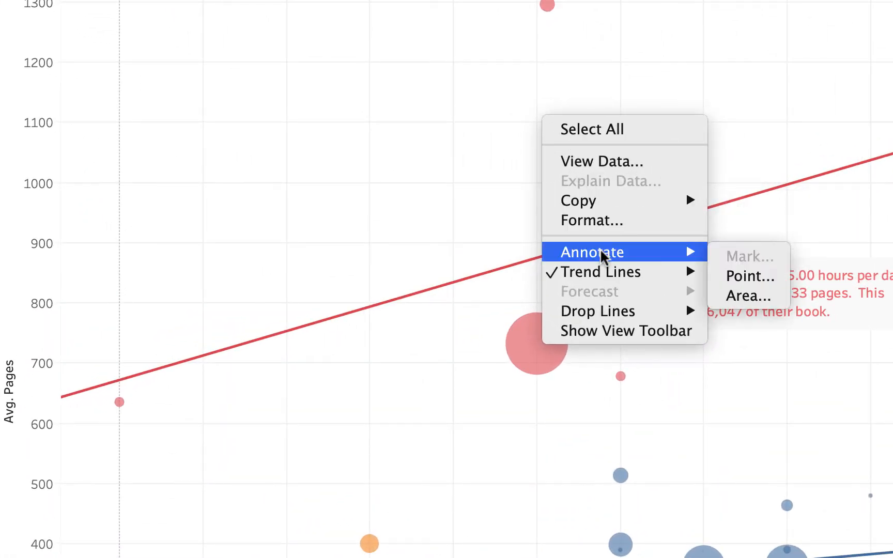
pyautogui.click(742, 279)
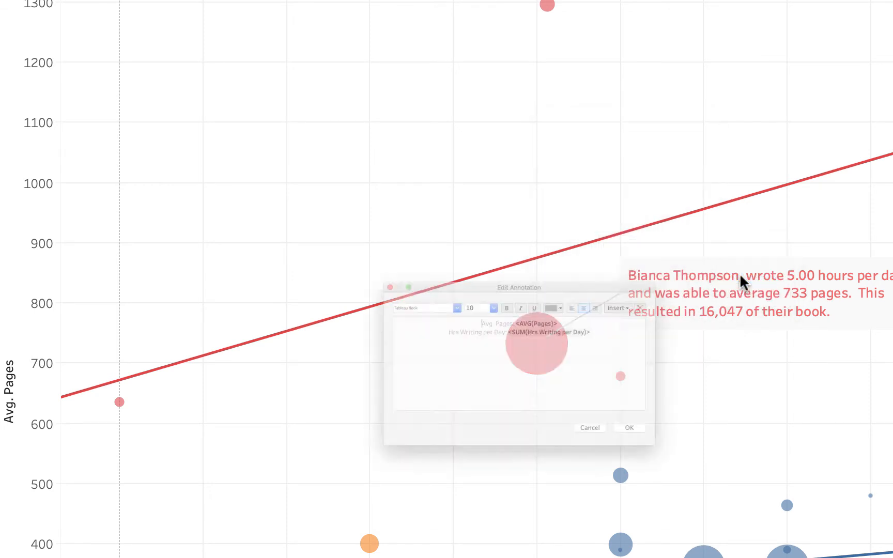
pyautogui.moveTo(681, 298); pyautogui.dragTo(427, 274)
pyautogui.press('BackSpace')
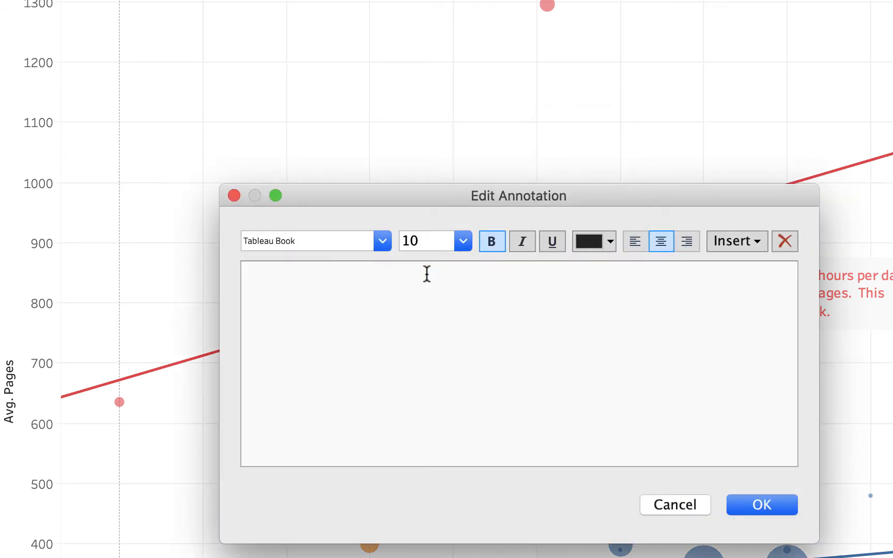
# - Write the left-aligned note 'Cluster #3 shows an upward slope' linking more work hours to more pages
pyautogui.click(635, 241)
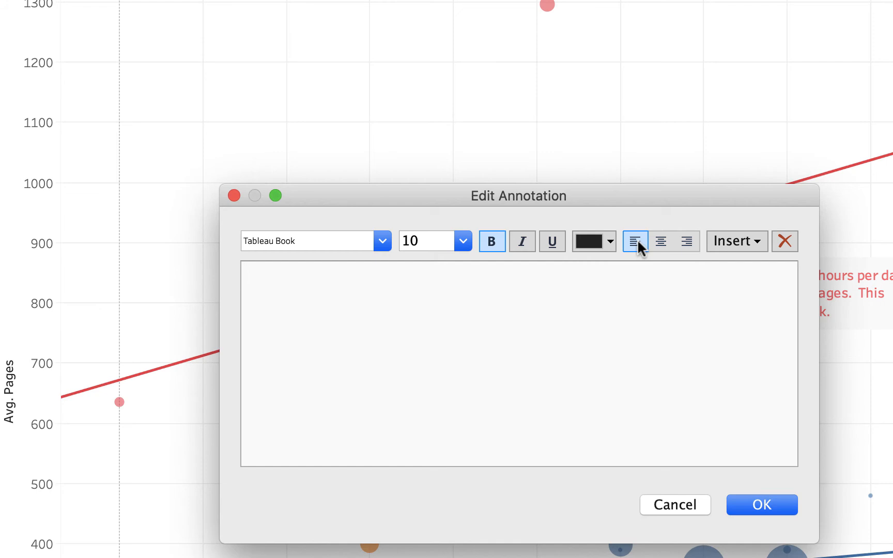
pyautogui.write('Cluster #')
pyautogui.write('3 shows an upw')
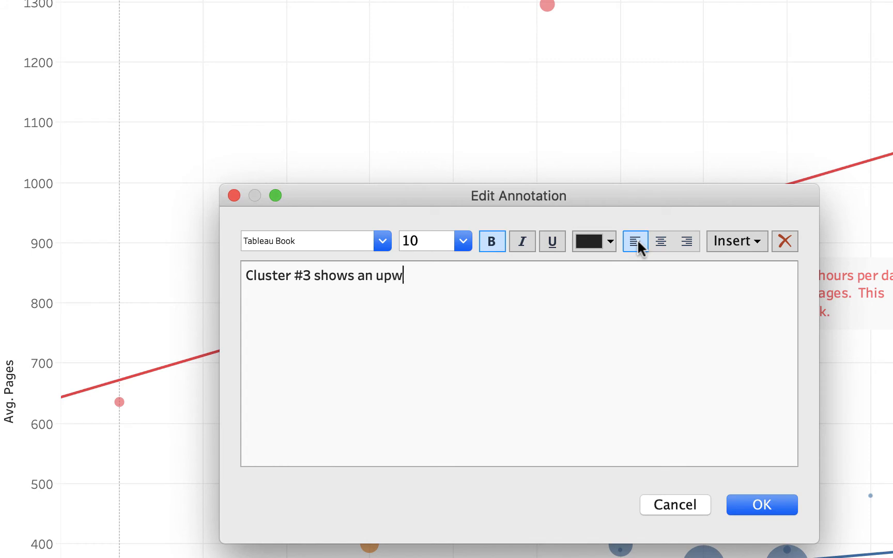
pyautogui.write('ard slope, indic')
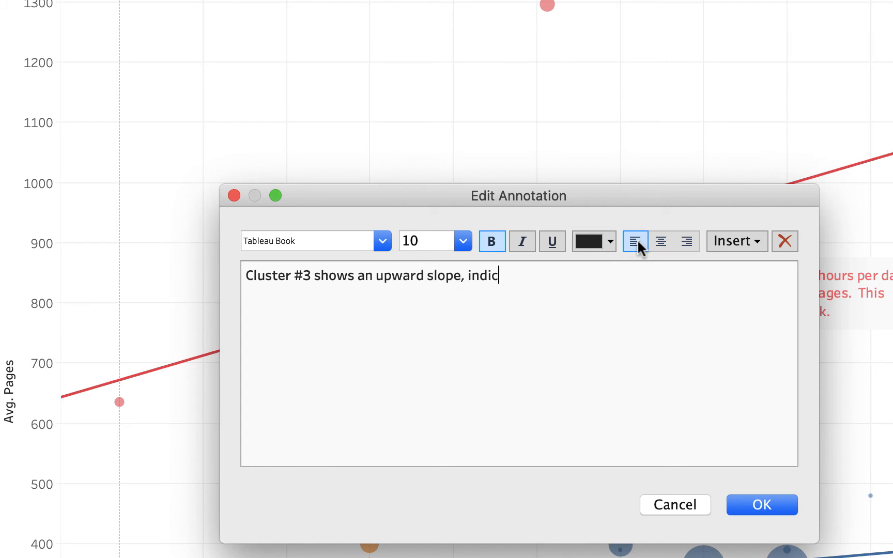
pyautogui.write('ating that the ore hours ')
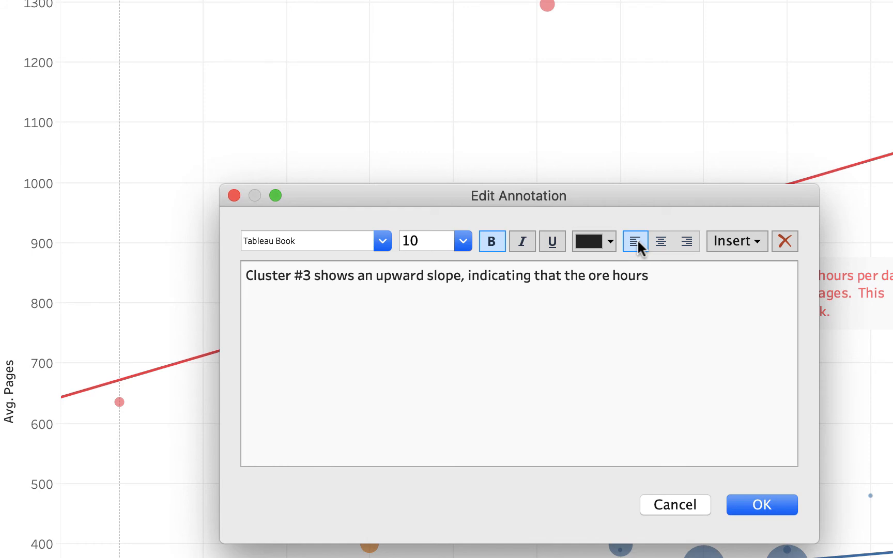
pyautogui.write('thse au')
pyautogui.press('BackSpace')
pyautogui.press('BackSpace')
pyautogui.press('BackSpace')
pyautogui.write('se')
pyautogui.press('BackSpace')
pyautogui.press('BackSpace')
pyautogui.press('BackSpace')
pyautogui.press('BackSpace')
pyautogui.press('BackSpace')
pyautogui.write('ese authors spent')
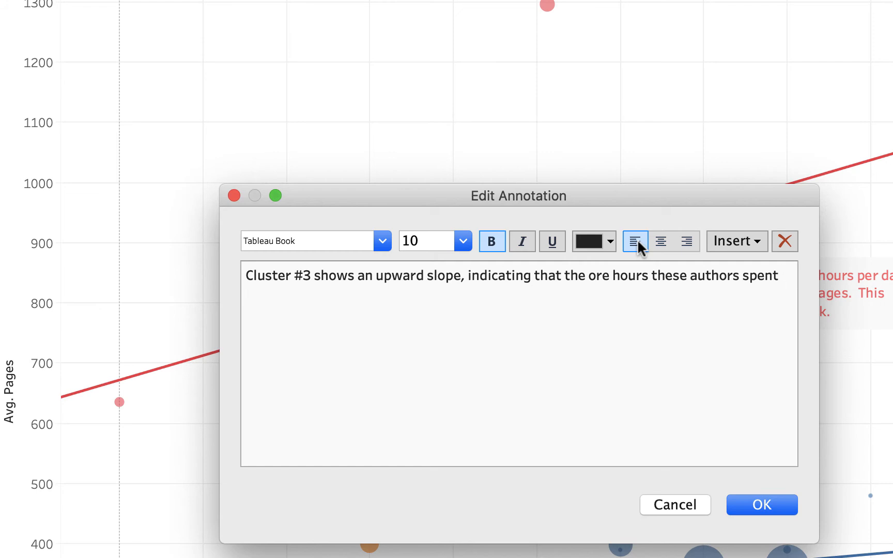
pyautogui.press('BackSpace')
pyautogui.press('BackSpace')
pyautogui.press('BackSpace')
pyautogui.press('BackSpace')
pyautogui.press('BackSpace')
pyautogui.press('BackSpace')
pyautogui.press('BackSpace')
pyautogui.write('work')
pyautogui.write(' the more av')
pyautogui.write('eage')
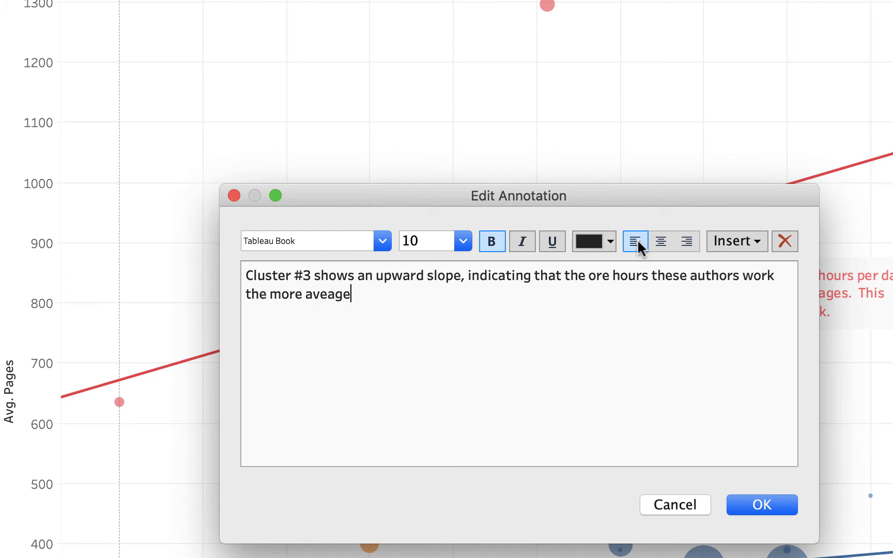
pyautogui.write(' pages they a')
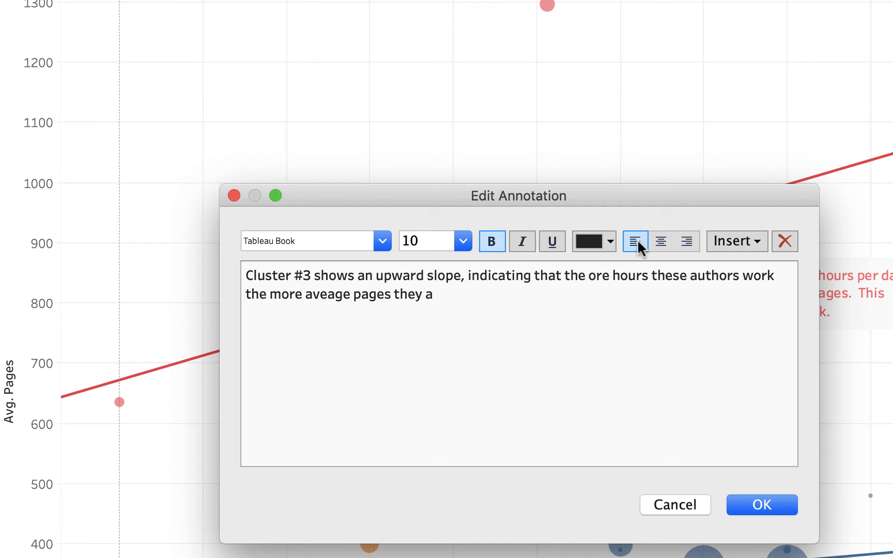
pyautogui.write('re able to compl')
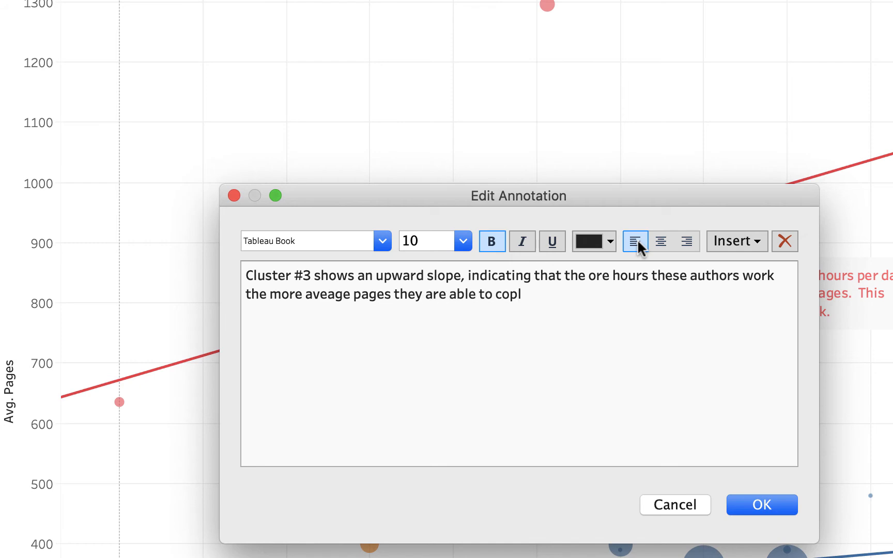
pyautogui.press('BackSpace')
pyautogui.write('mplete.')
# - Colour the whole note red and confirm the annotation
pyautogui.press('super+a')
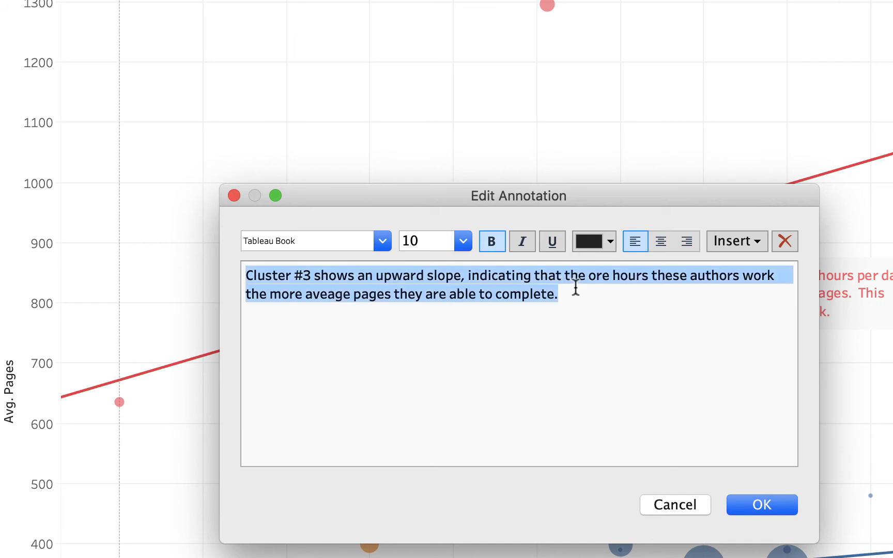
pyautogui.click(610, 241)
pyautogui.click(661, 323)
pyautogui.click(765, 505)
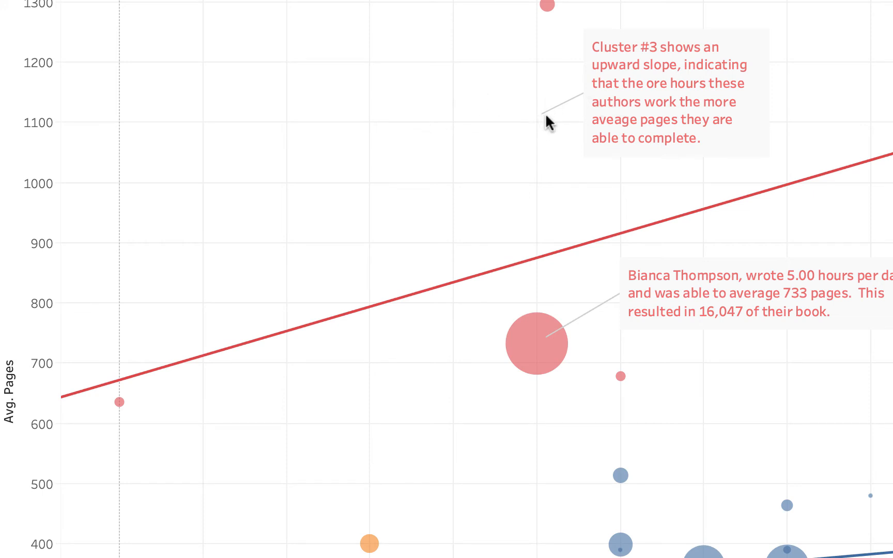
# - Move the Cluster #3 note box left and anchor its leader line on the red trend line
pyautogui.click(617, 86)
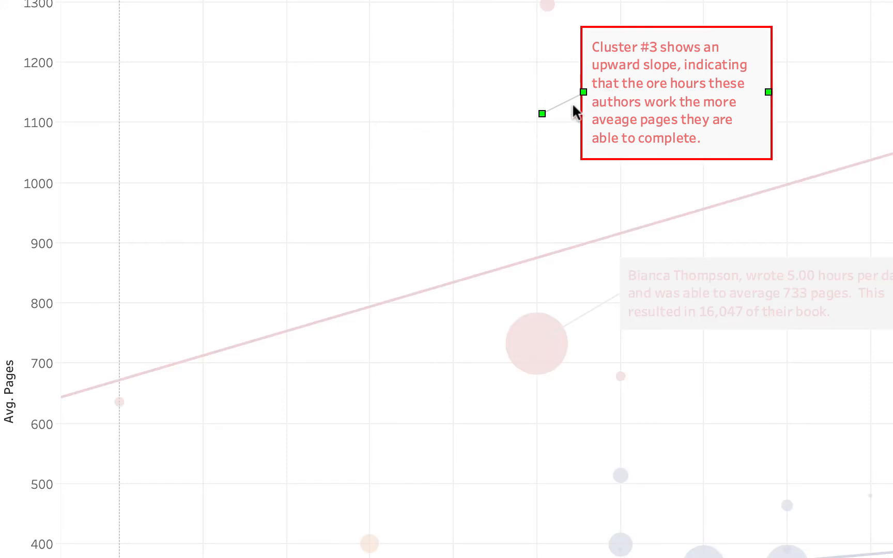
pyautogui.moveTo(667, 90)
pyautogui.mouseDown()
pyautogui.moveTo(480, 118)
pyautogui.moveTo(355, 101)
pyautogui.mouseUp()
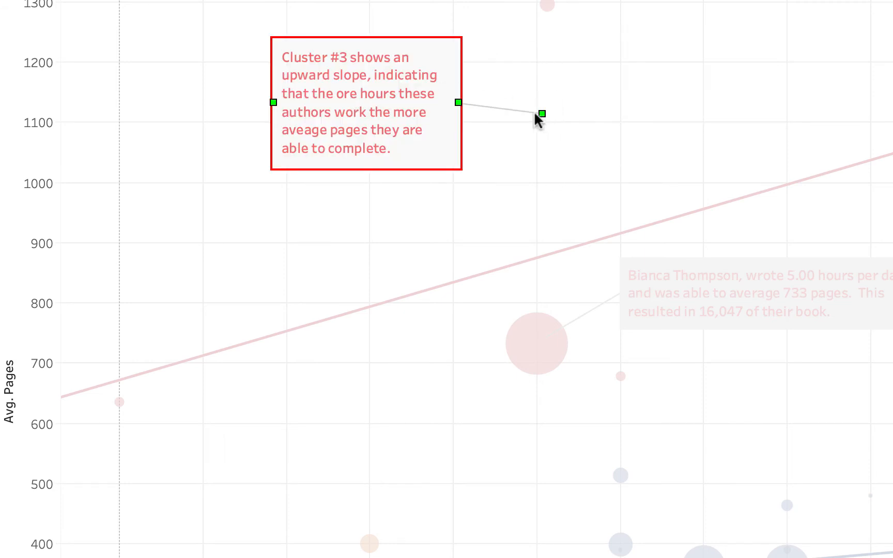
pyautogui.moveTo(542, 113)
pyautogui.mouseDown()
pyautogui.moveTo(574, 159)
pyautogui.moveTo(663, 221)
pyautogui.moveTo(612, 237)
pyautogui.moveTo(643, 226)
pyautogui.mouseUp()
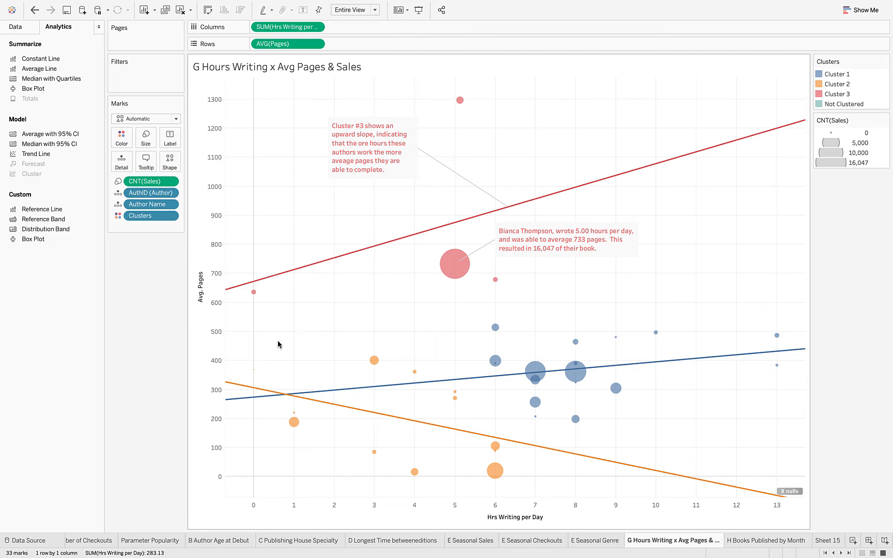
# - Marquee the 13 orange Cluster 2 marks, clear the selection, and start an Area annotation
pyautogui.moveTo(270, 344); pyautogui.dragTo(508, 490)
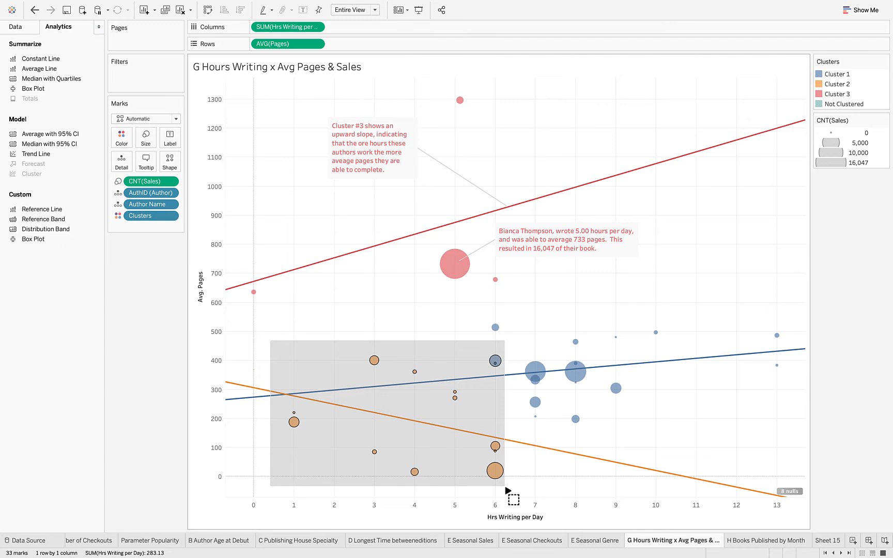
pyautogui.moveTo(505, 487); pyautogui.dragTo(504, 487)
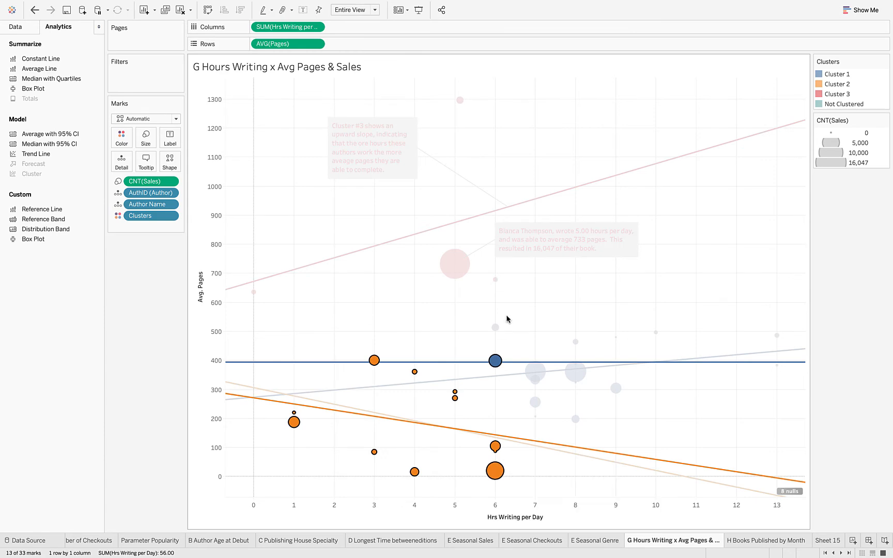
pyautogui.click(425, 316)
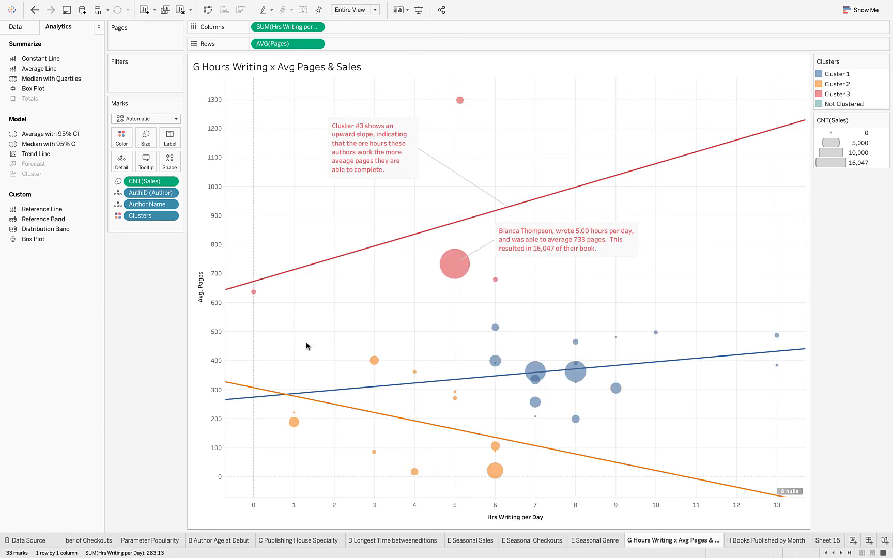
pyautogui.rightClick(284, 356)
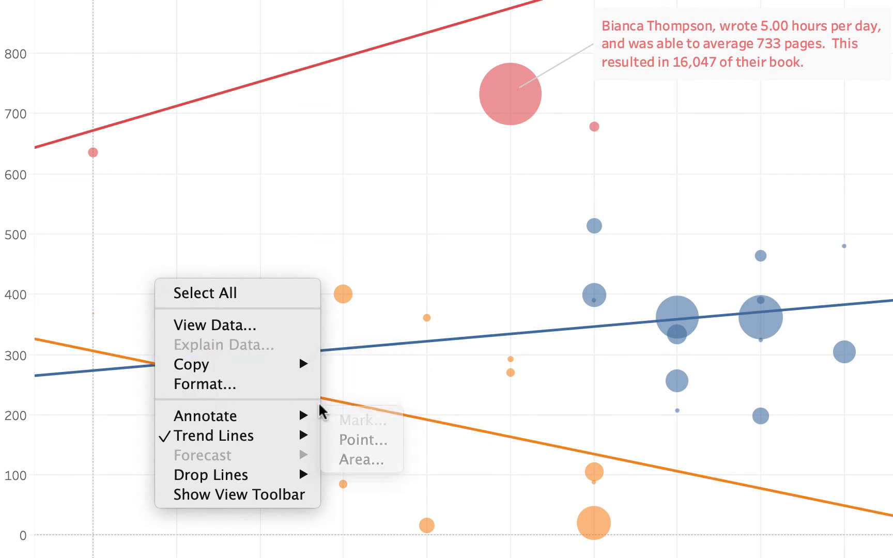
pyautogui.moveTo(302, 415)
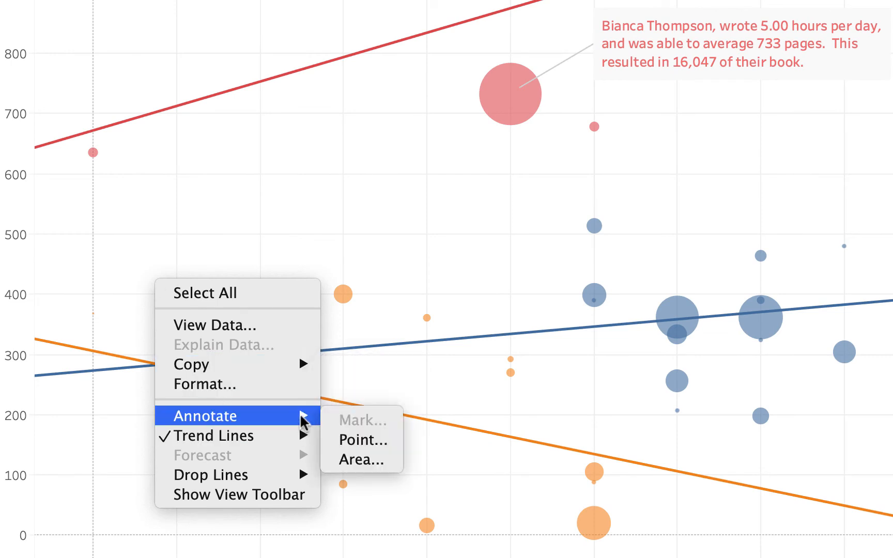
pyautogui.click(360, 460)
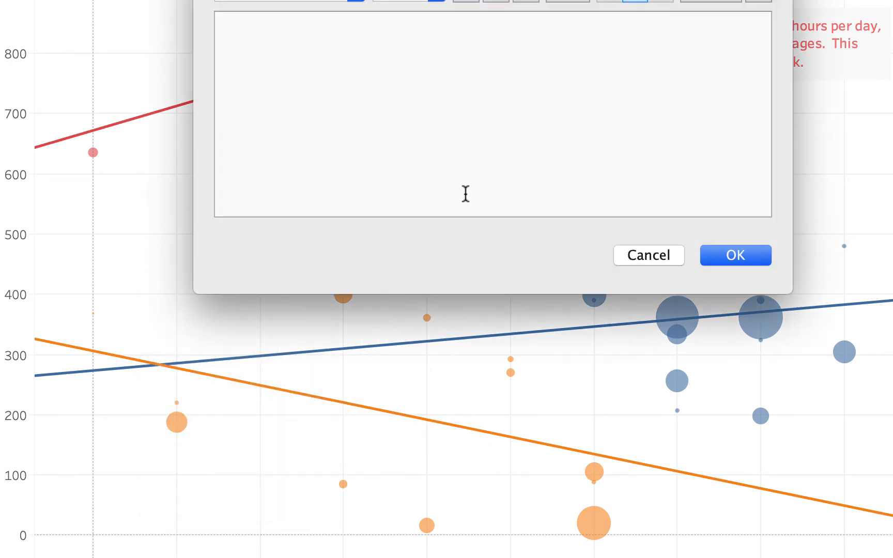
# - Left-align the note and write that Cluster #2 authors write least per day, with fewest average pages and lowest sales
pyautogui.click(609, 1)
pyautogui.write('Cluster #2')
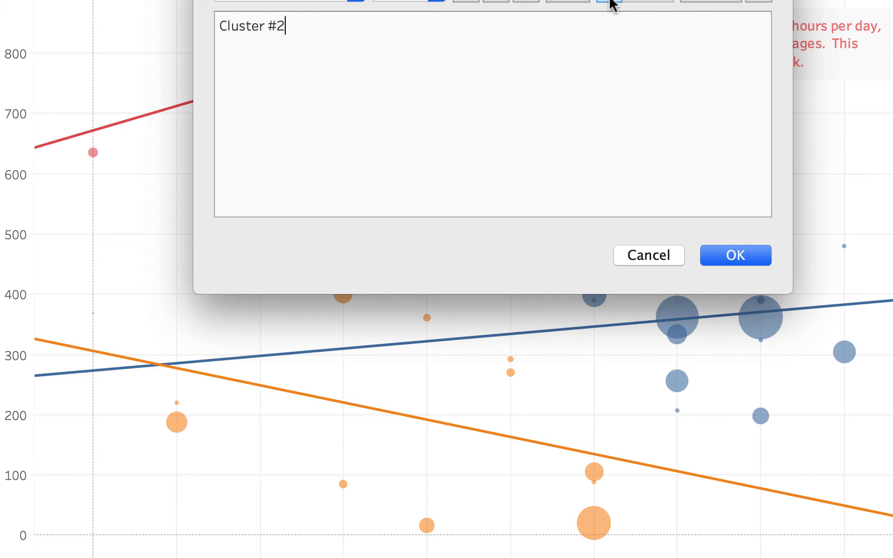
pyautogui.write(' consistis of authors ')
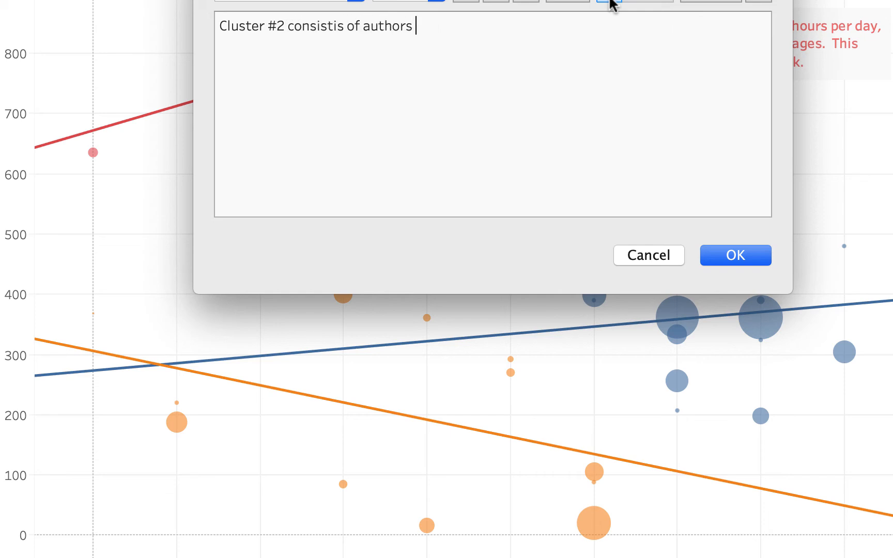
pyautogui.write('writing for ')
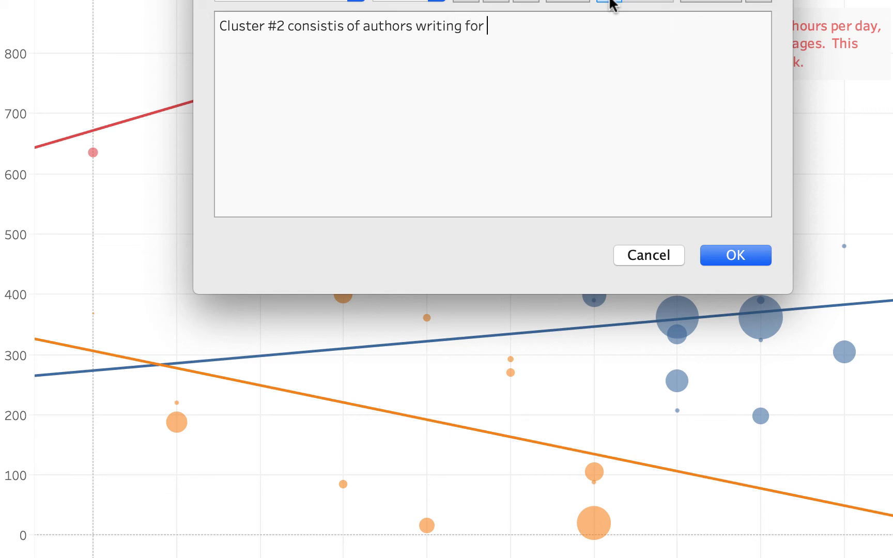
pyautogui.write('the least am')
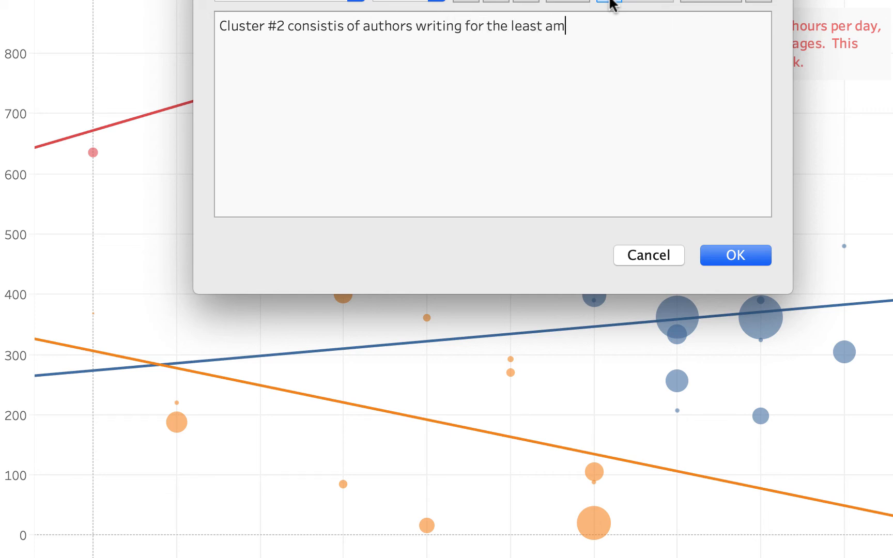
pyautogui.write('ount of time')
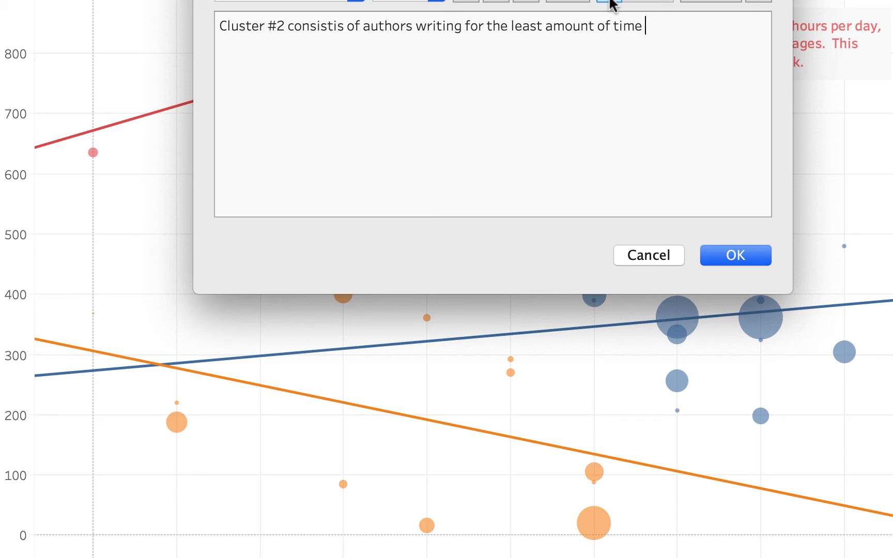
pyautogui.write(' per day, and cons')
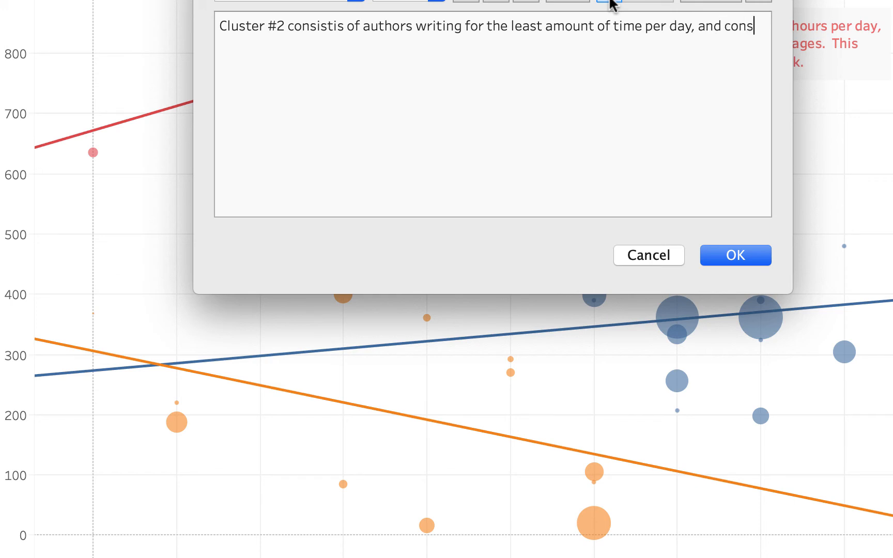
pyautogui.write('equently')
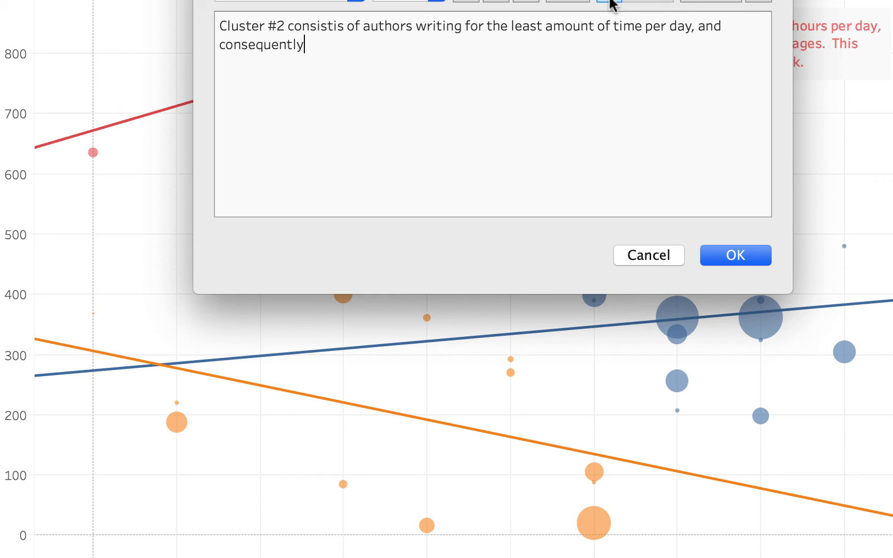
pyautogui.write(' have also produced th')
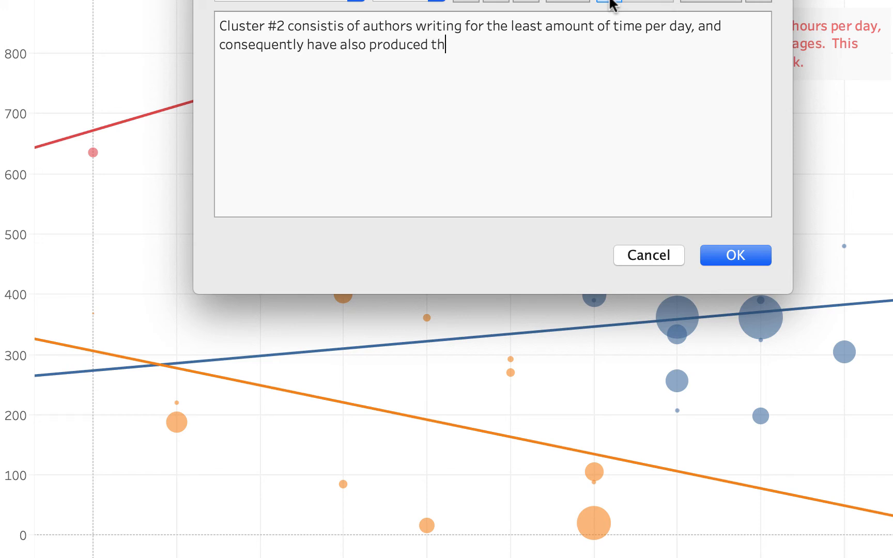
pyautogui.write('e least amount of ')
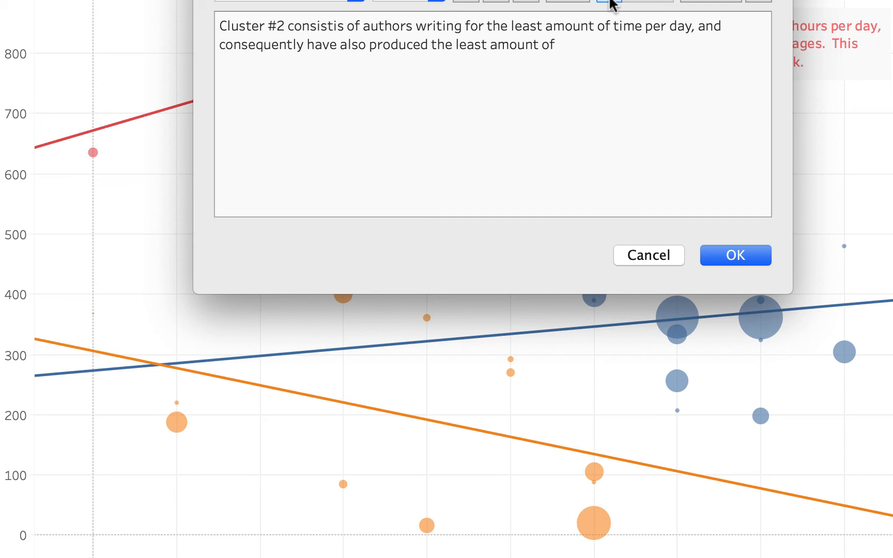
pyautogui.write('average pages')
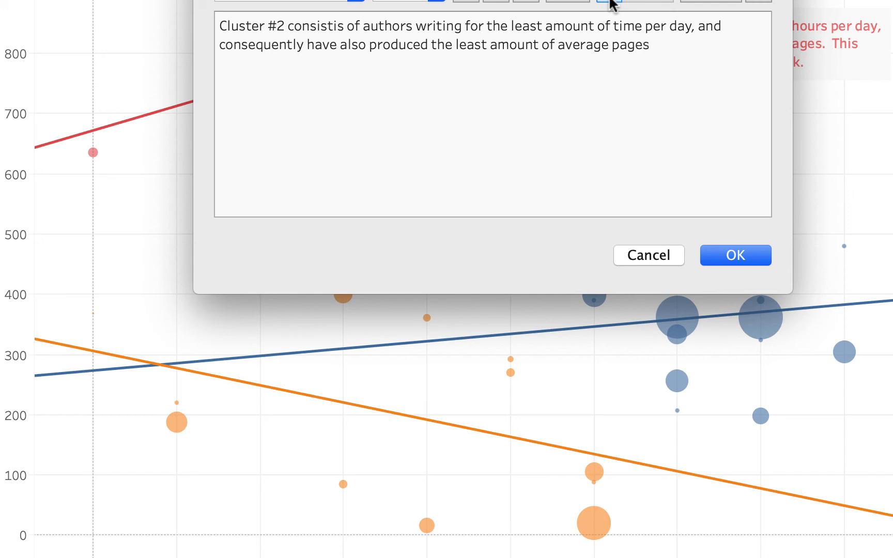
pyautogui.write(', and ovrall the least ')
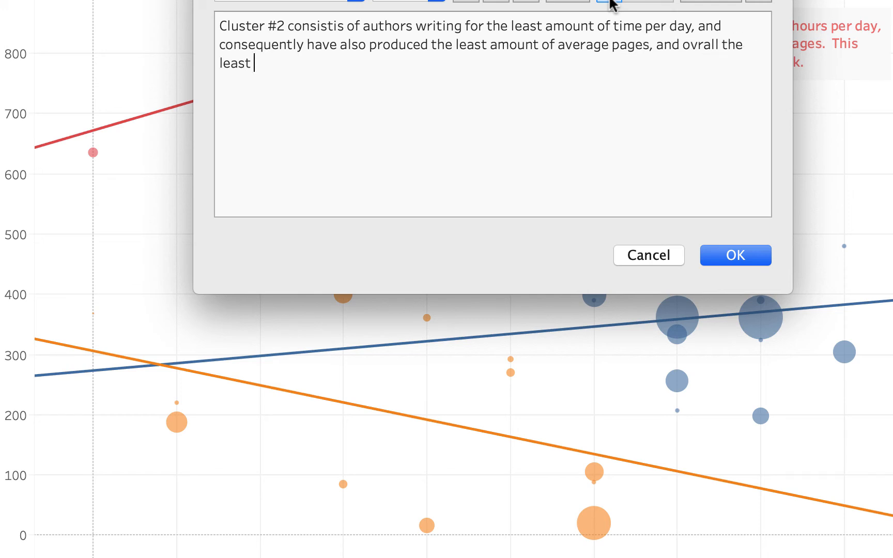
pyautogui.write('sales of their books.')
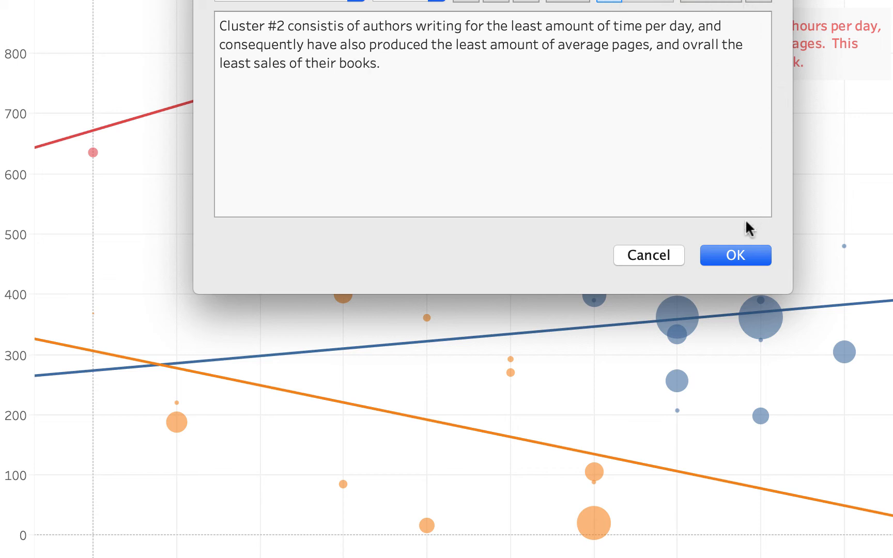
# - Add the Cluster #2 note to the chart and enlarge its box over the orange marks
pyautogui.click(737, 254)
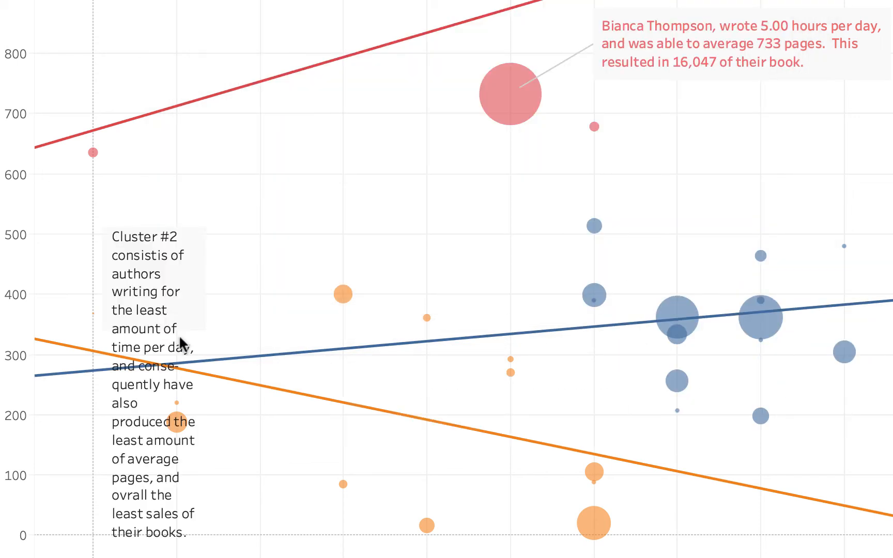
pyautogui.click(165, 293)
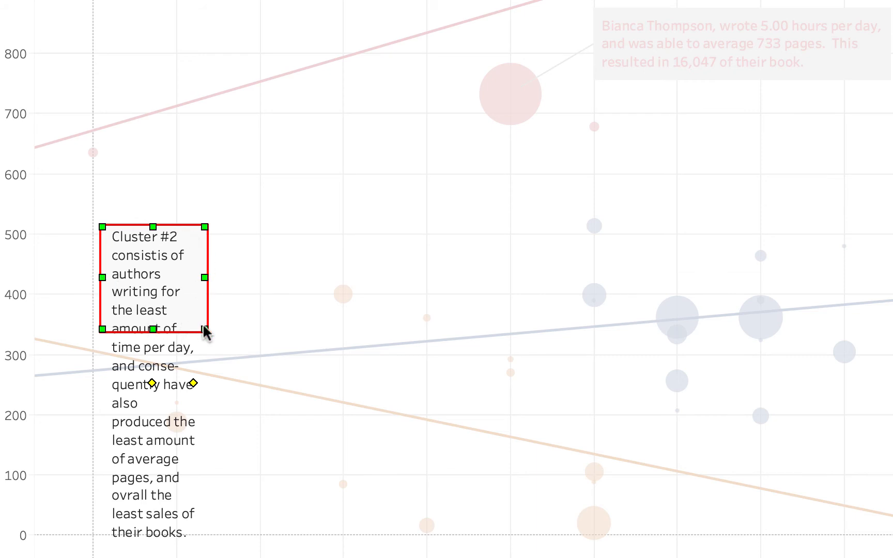
pyautogui.moveTo(205, 329)
pyautogui.mouseDown()
pyautogui.moveTo(279, 515)
pyautogui.moveTo(373, 538)
pyautogui.moveTo(572, 557)
pyautogui.moveTo(615, 549)
pyautogui.mouseUp()
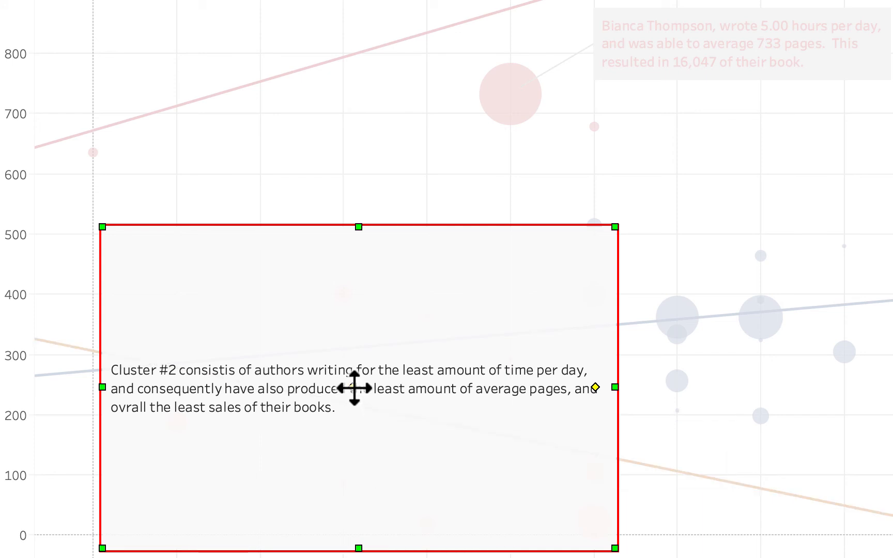
# - Move the note's text to the bottom of its box and deselect to review the chart
pyautogui.moveTo(355, 388)
pyautogui.mouseDown()
pyautogui.moveTo(355, 516)
pyautogui.moveTo(372, 438)
pyautogui.moveTo(384, 278)
pyautogui.moveTo(342, 520)
pyautogui.moveTo(359, 185)
pyautogui.moveTo(349, 557)
pyautogui.moveTo(353, 265)
pyautogui.moveTo(366, 201)
pyautogui.moveTo(358, 179)
pyautogui.moveTo(341, 456)
pyautogui.moveTo(354, 517)
pyautogui.mouseUp()
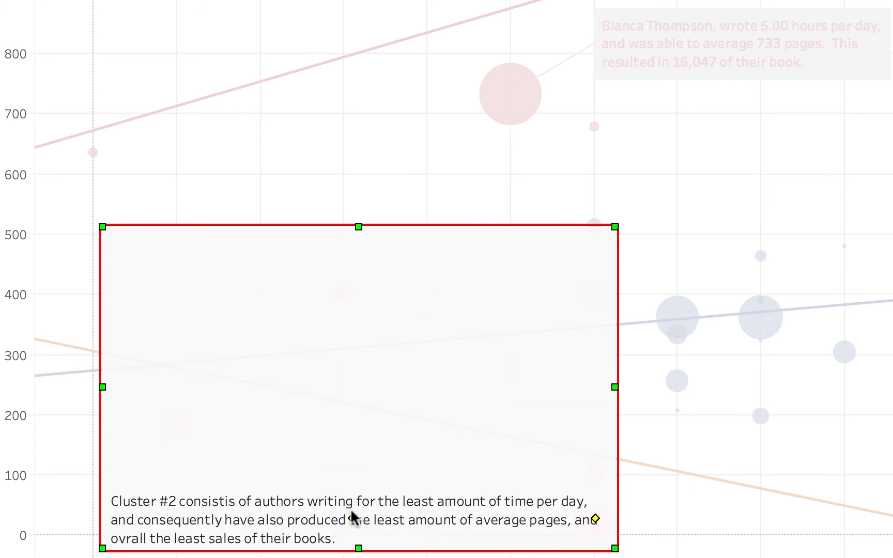
pyautogui.click(67, 442)
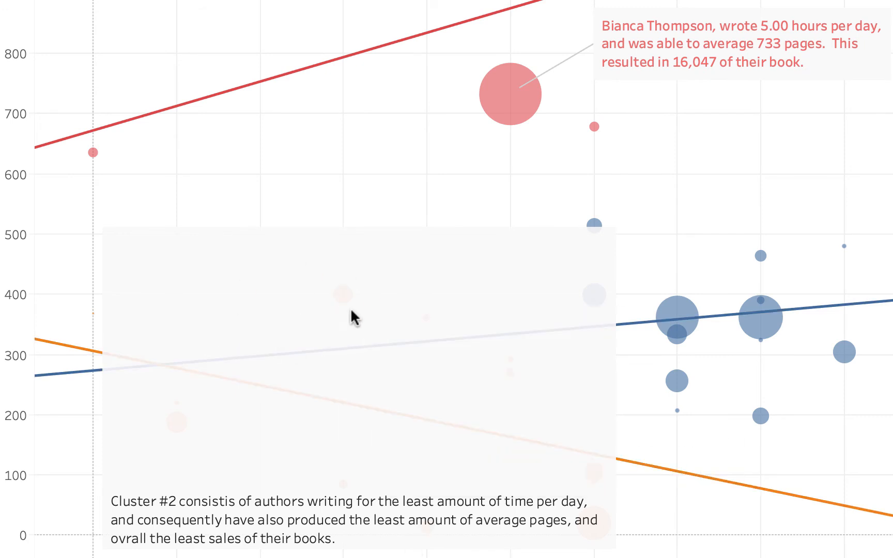
pyautogui.moveTo(438, 419)
pyautogui.moveTo(585, 485)
pyautogui.moveTo(368, 89)
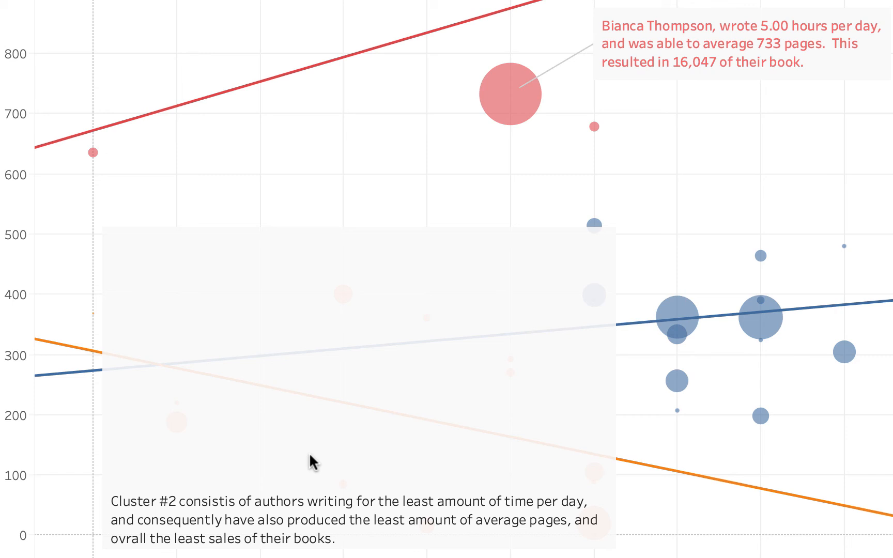
# - Format the Cluster #2 annotation with a Single Edge box and shading opacity at 15%
pyautogui.rightClick(309, 452)
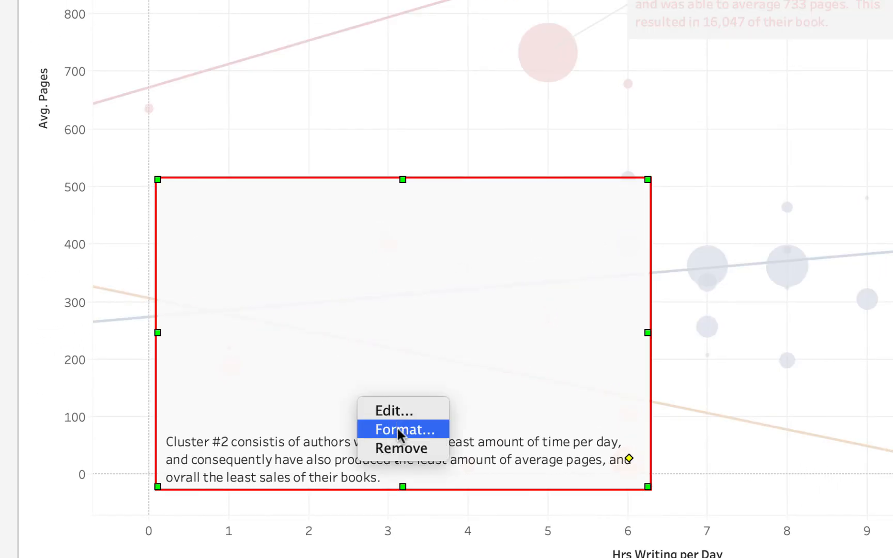
pyautogui.click(397, 429)
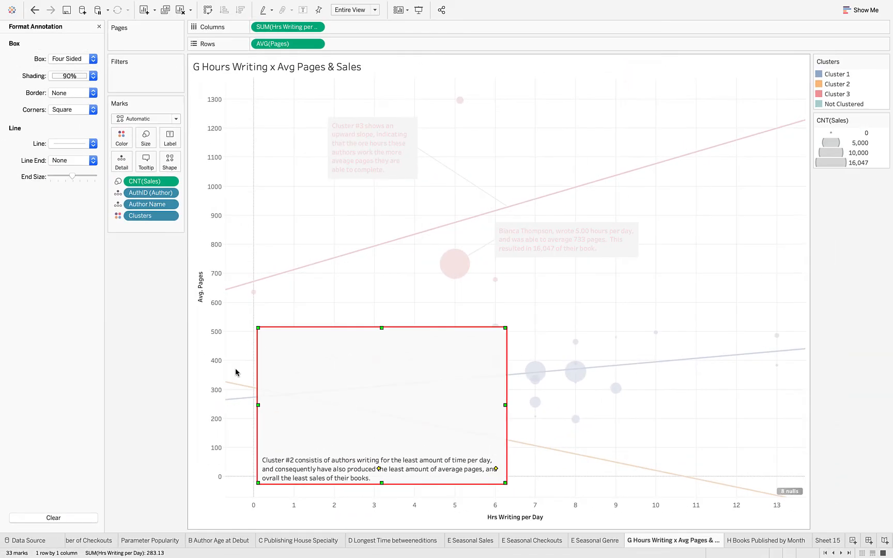
pyautogui.click(93, 60)
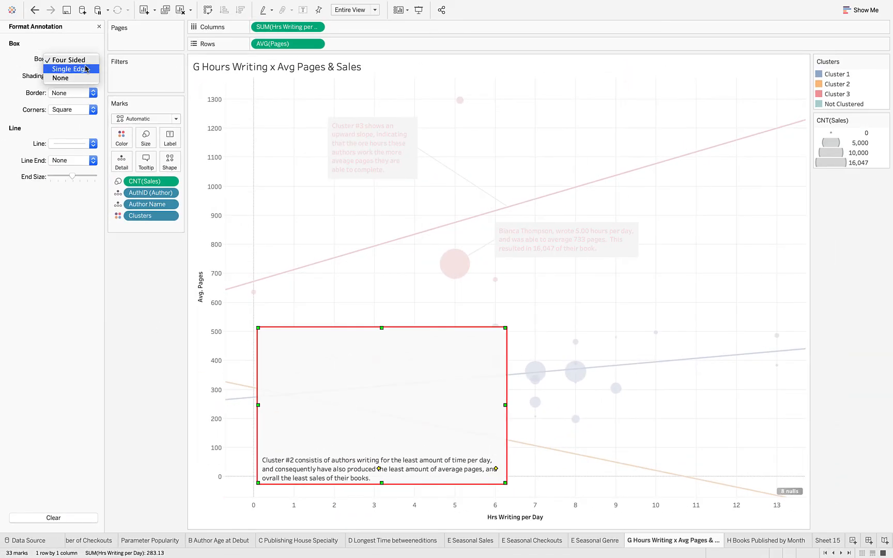
pyautogui.click(84, 69)
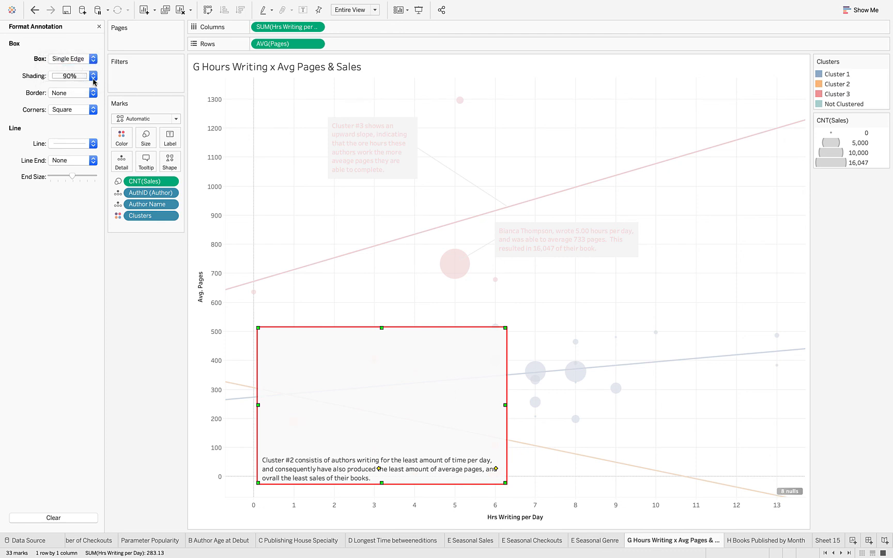
pyautogui.click(93, 78)
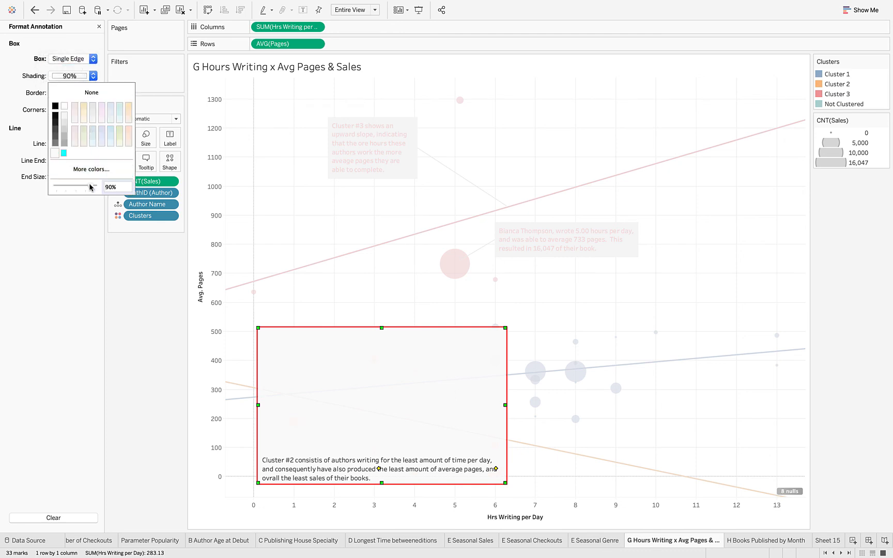
pyautogui.moveTo(90, 186); pyautogui.dragTo(64, 186)
pyautogui.click(64, 221)
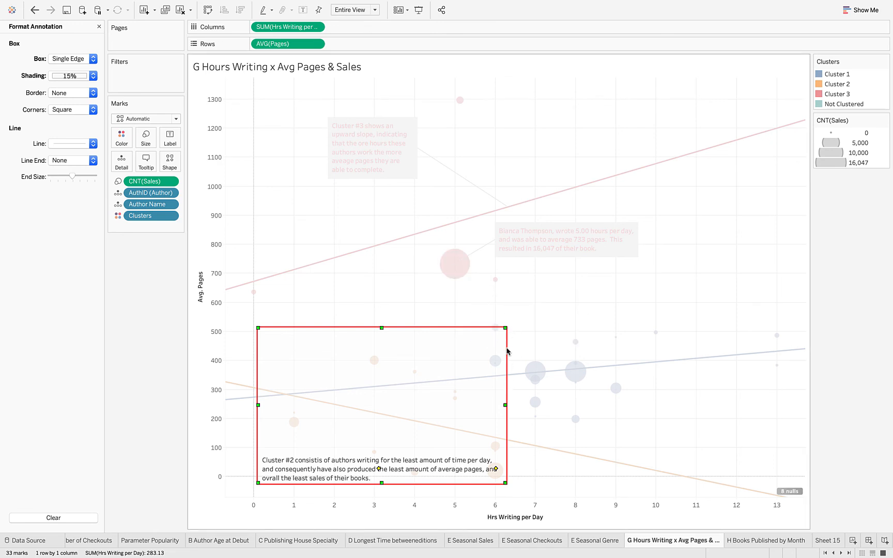
# - Trim the Cluster #2 box around the 0–6 hour orange points and place its text above it
pyautogui.moveTo(505, 329); pyautogui.dragTo(490, 351)
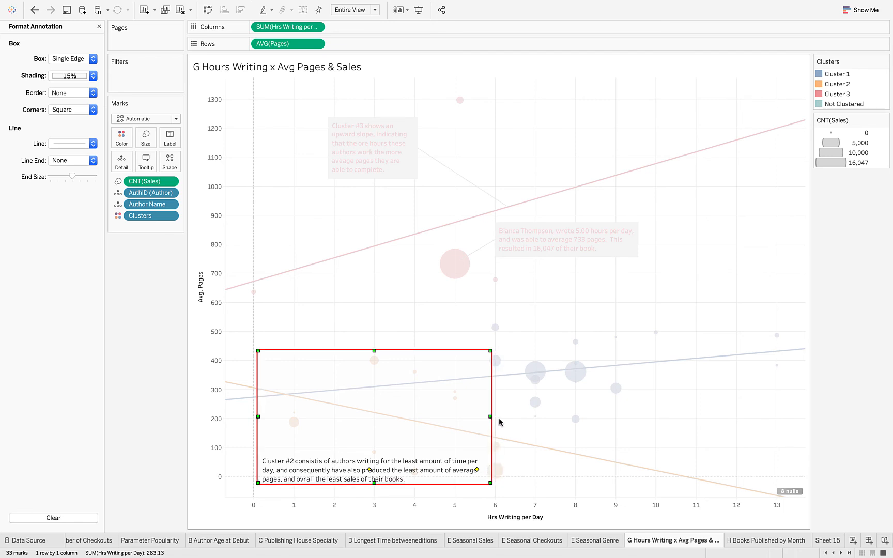
pyautogui.moveTo(491, 422); pyautogui.dragTo(499, 422)
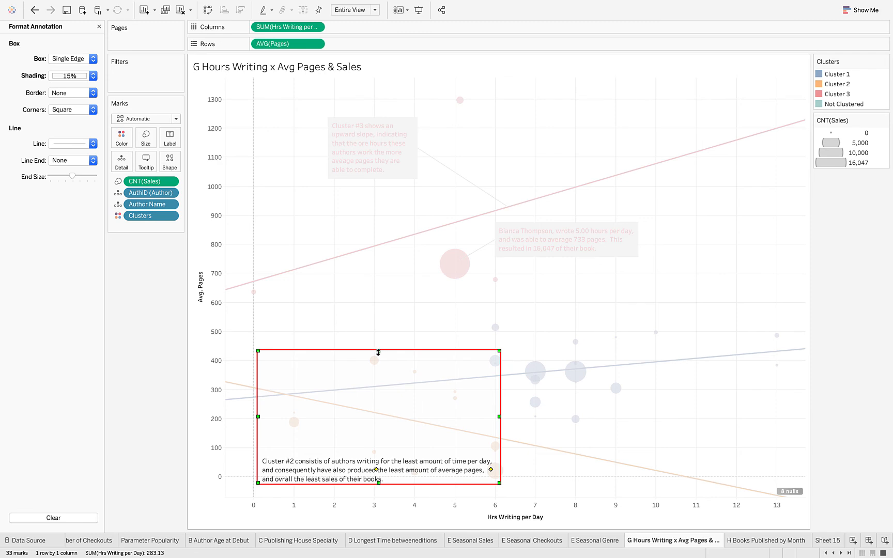
pyautogui.moveTo(378, 352); pyautogui.dragTo(378, 354)
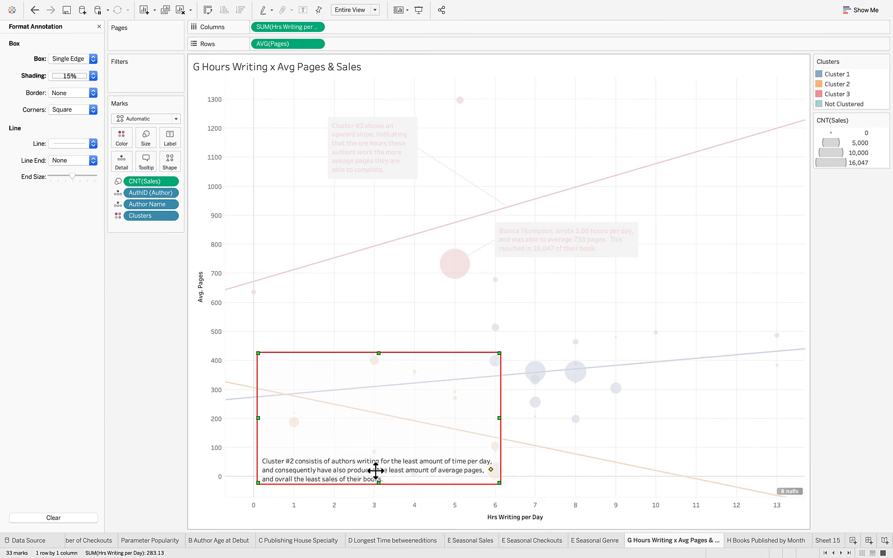
pyautogui.moveTo(375, 471); pyautogui.dragTo(369, 338)
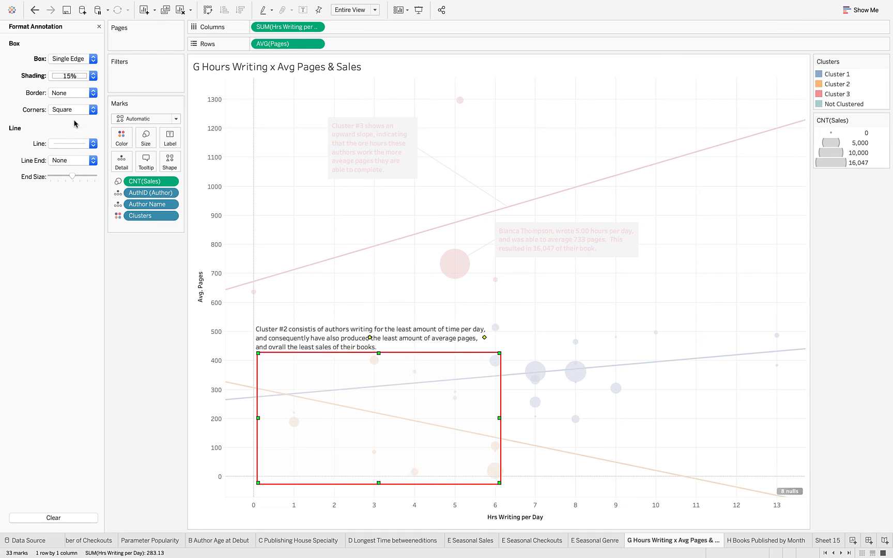
# - Give the Cluster #2 box More Rounded corners and a thin solid orange border
pyautogui.click(93, 110)
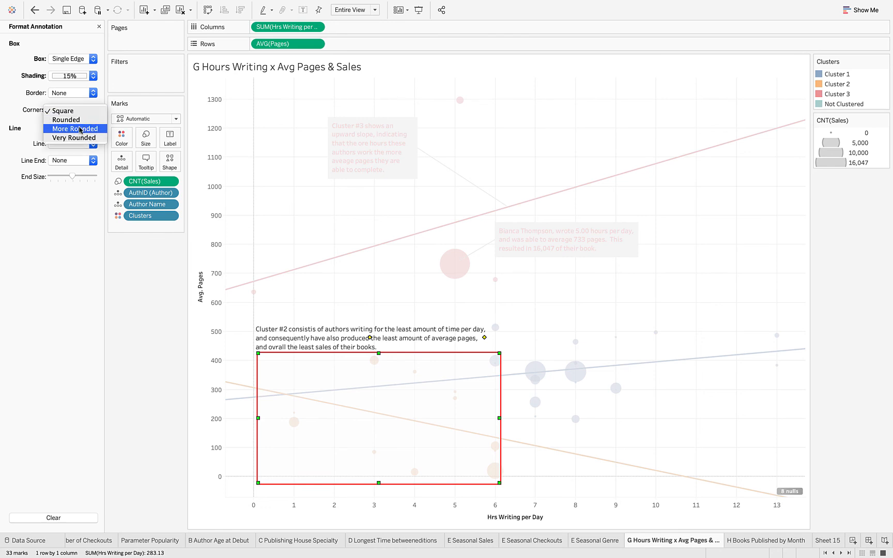
pyautogui.click(80, 129)
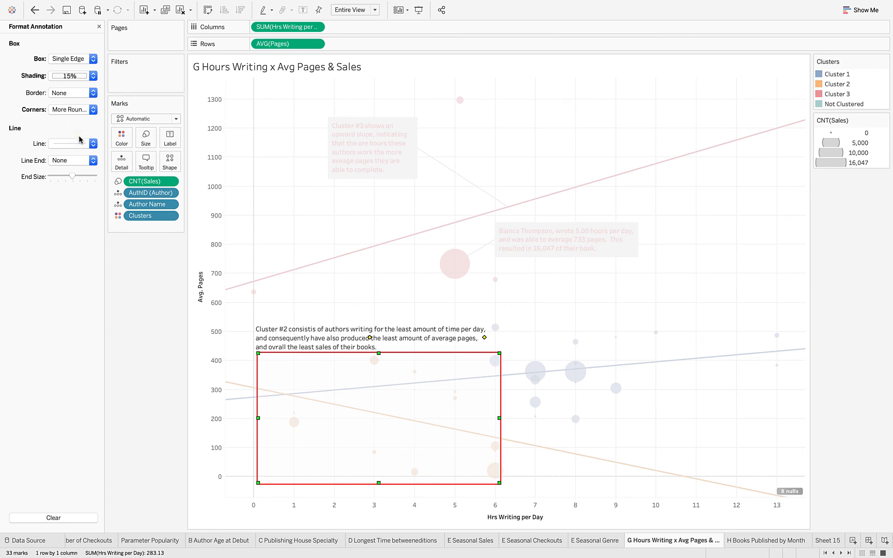
pyautogui.click(93, 93)
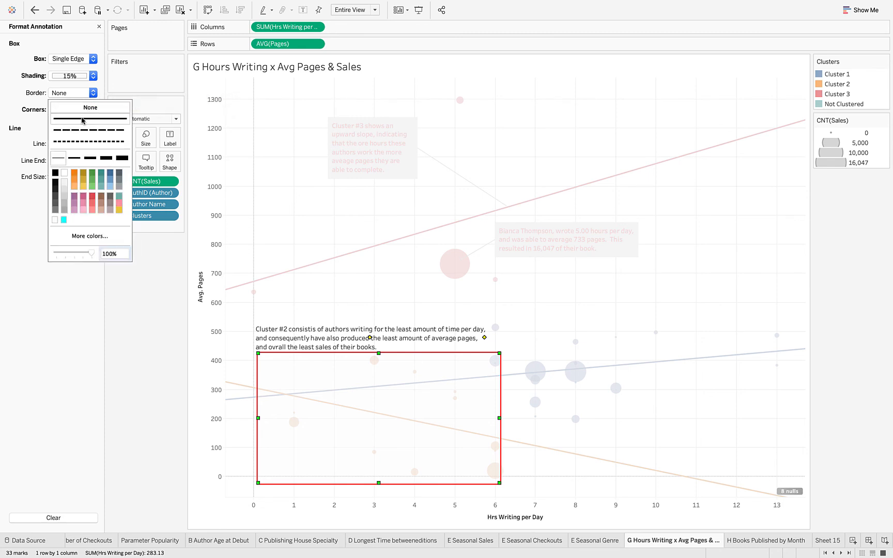
pyautogui.click(78, 158)
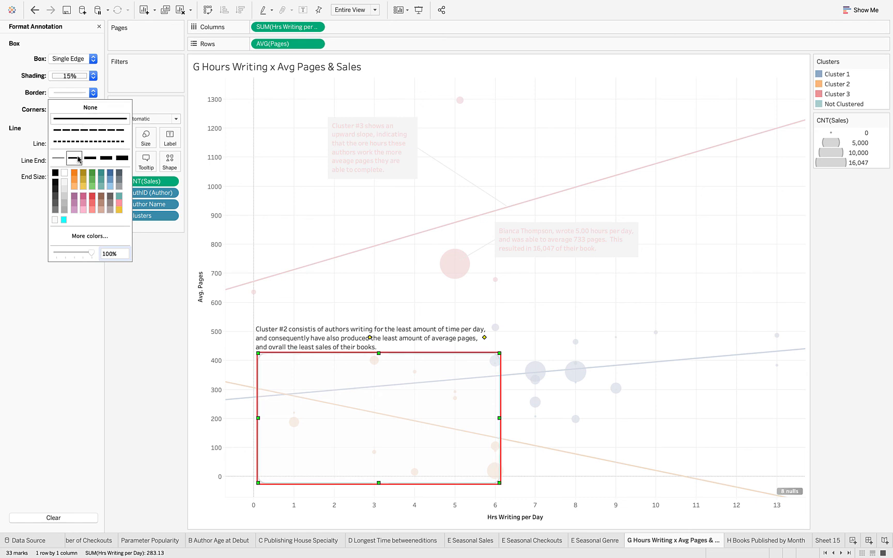
pyautogui.click(74, 181)
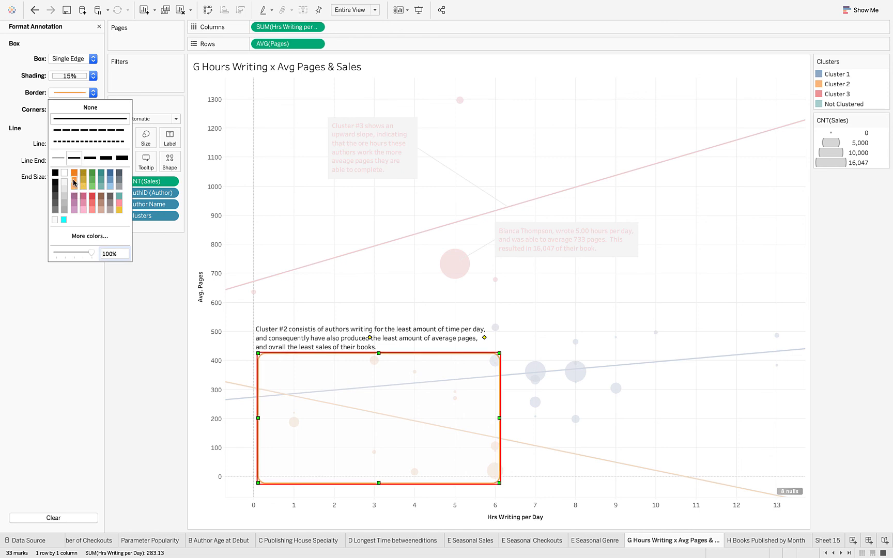
pyautogui.click(108, 293)
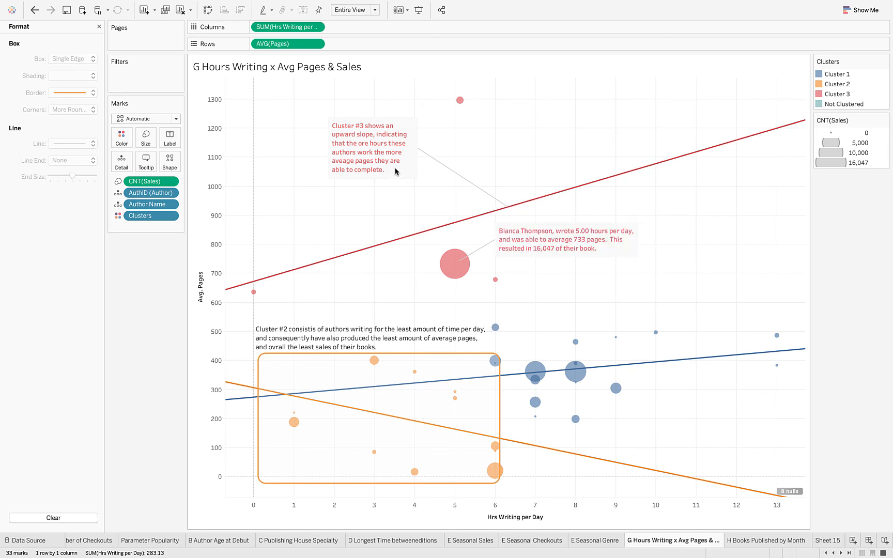
# - Set the Cluster #3 annotation's line end to Dot, after trying Arrow and Open Arrow
pyautogui.rightClick(380, 154)
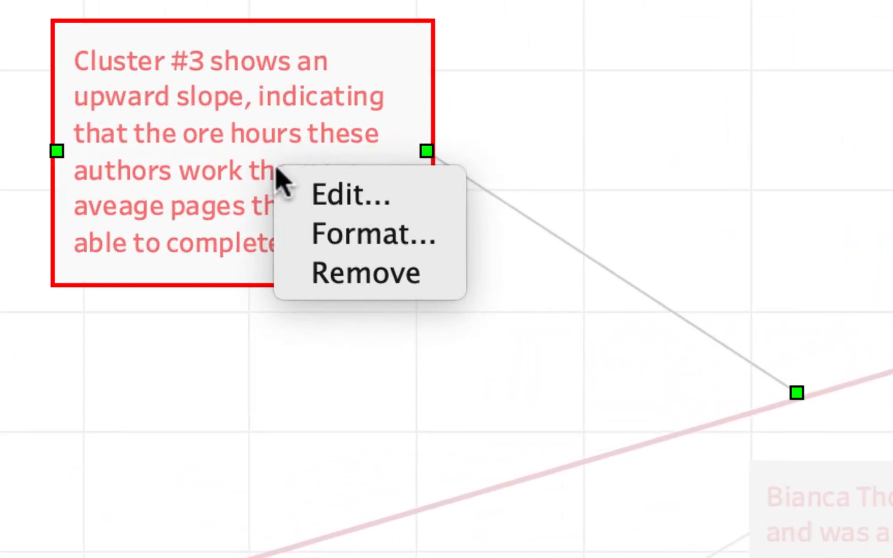
pyautogui.click(352, 235)
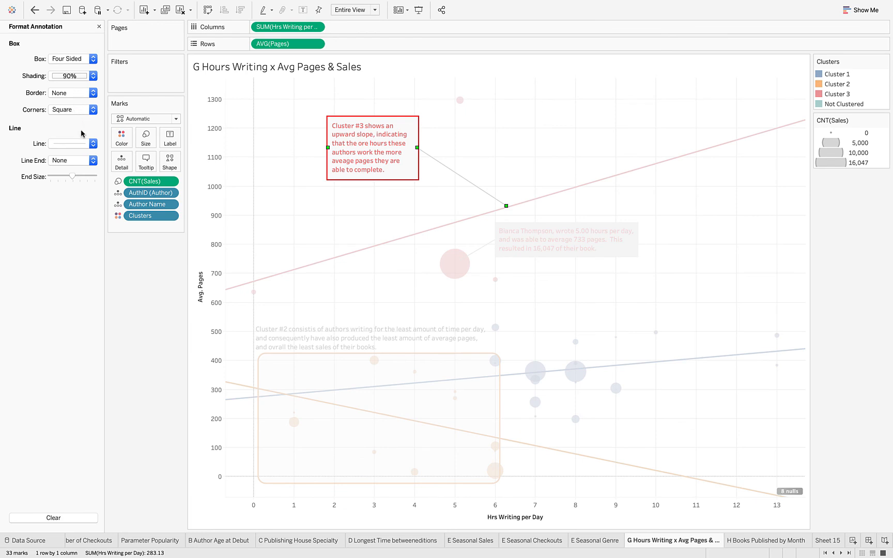
pyautogui.click(91, 164)
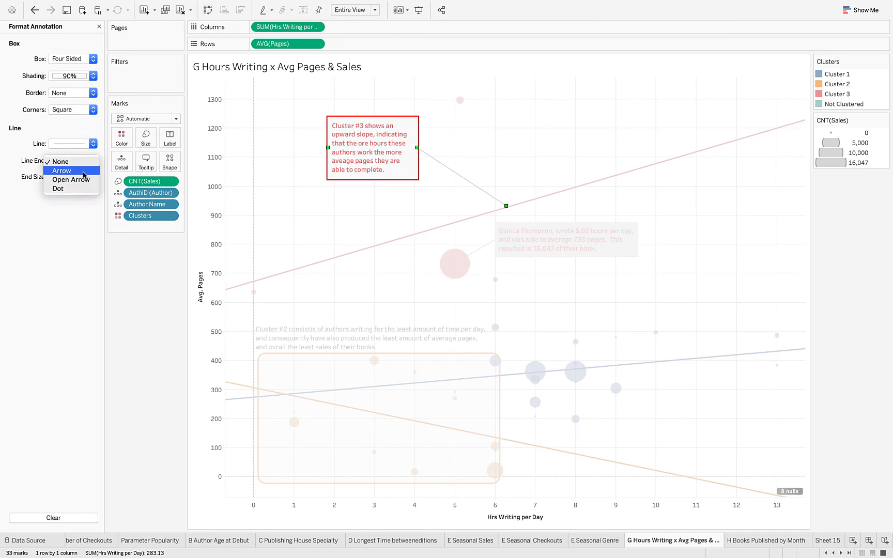
pyautogui.click(85, 171)
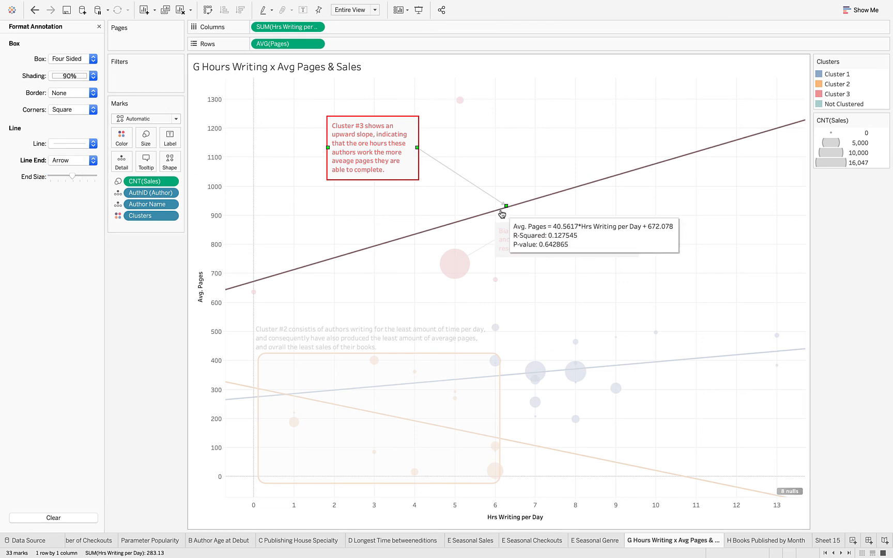
pyautogui.click(93, 164)
pyautogui.click(86, 174)
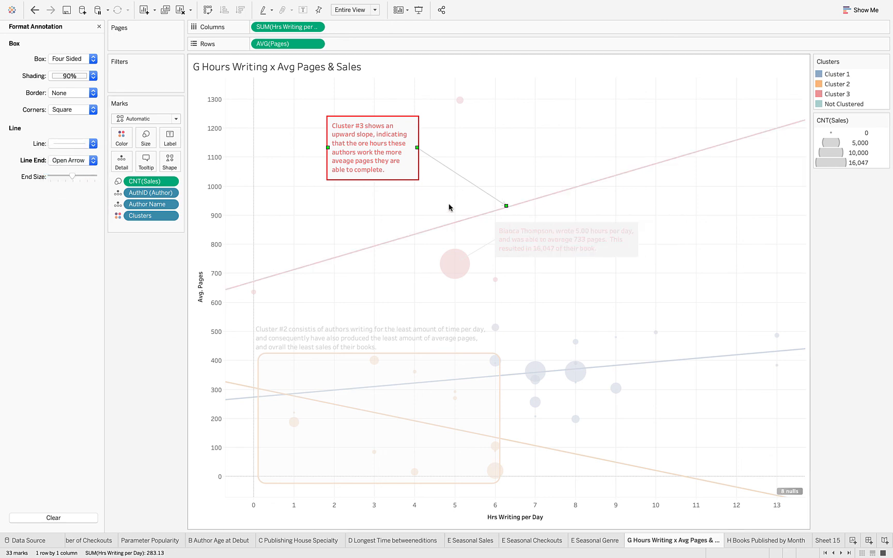
pyautogui.click(93, 162)
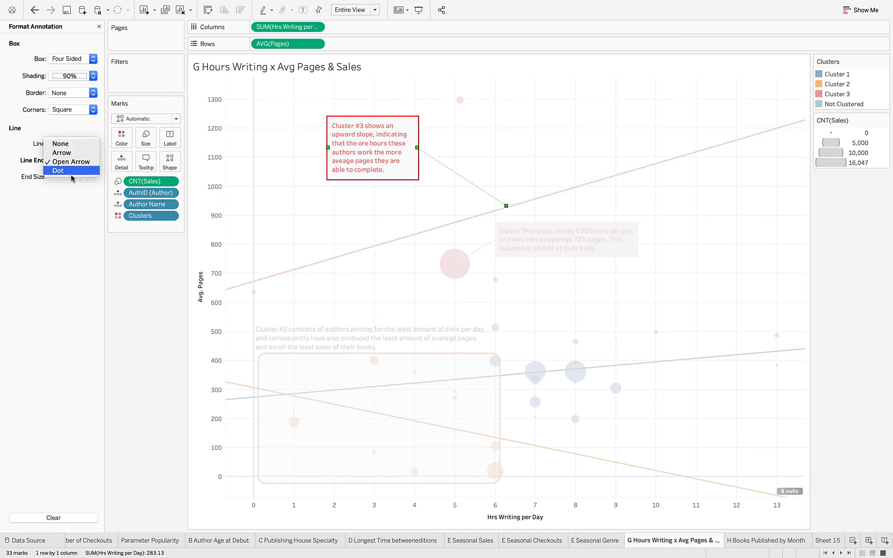
pyautogui.click(71, 171)
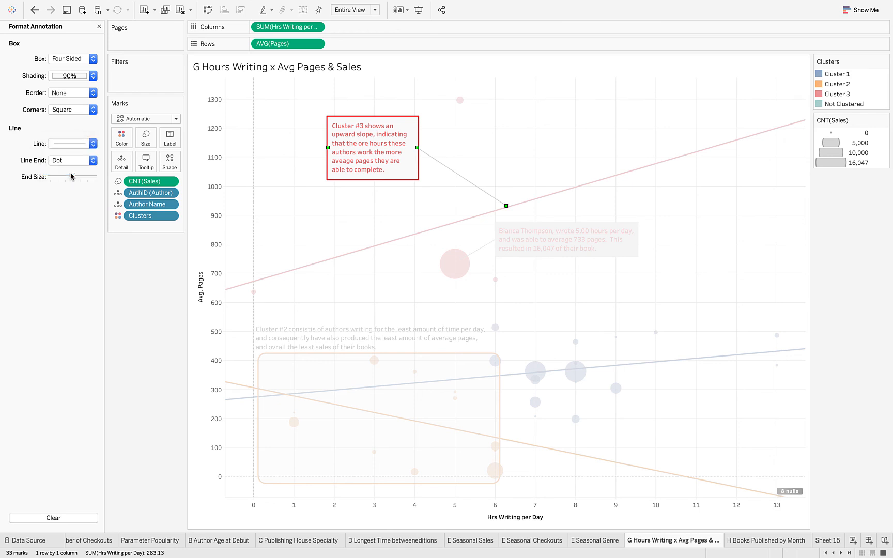
pyautogui.click(143, 253)
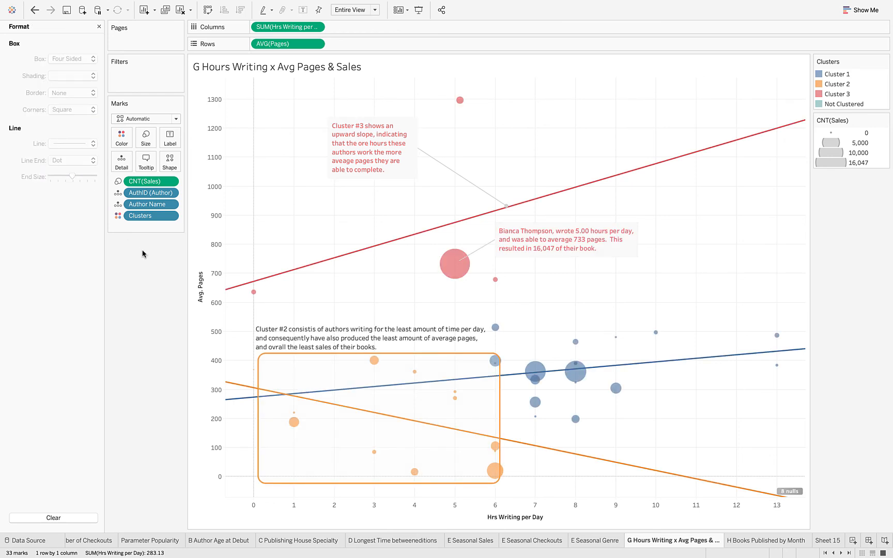